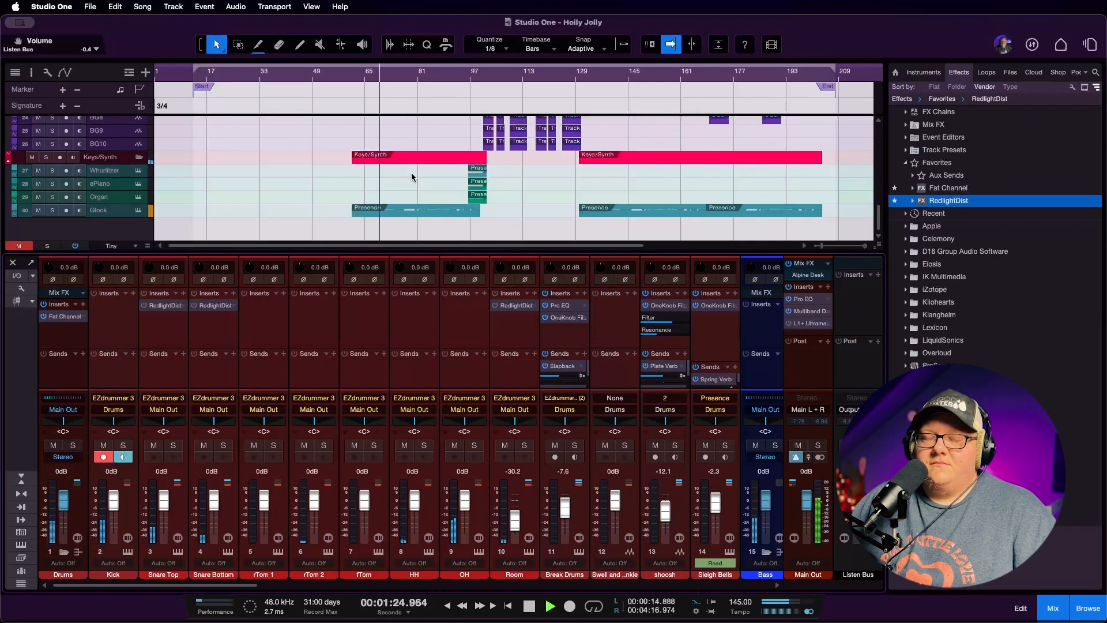
# Solo the Room channel and audition it with its fader raised to -14.0 dB and reset to 0 dB
pyautogui.press('space')
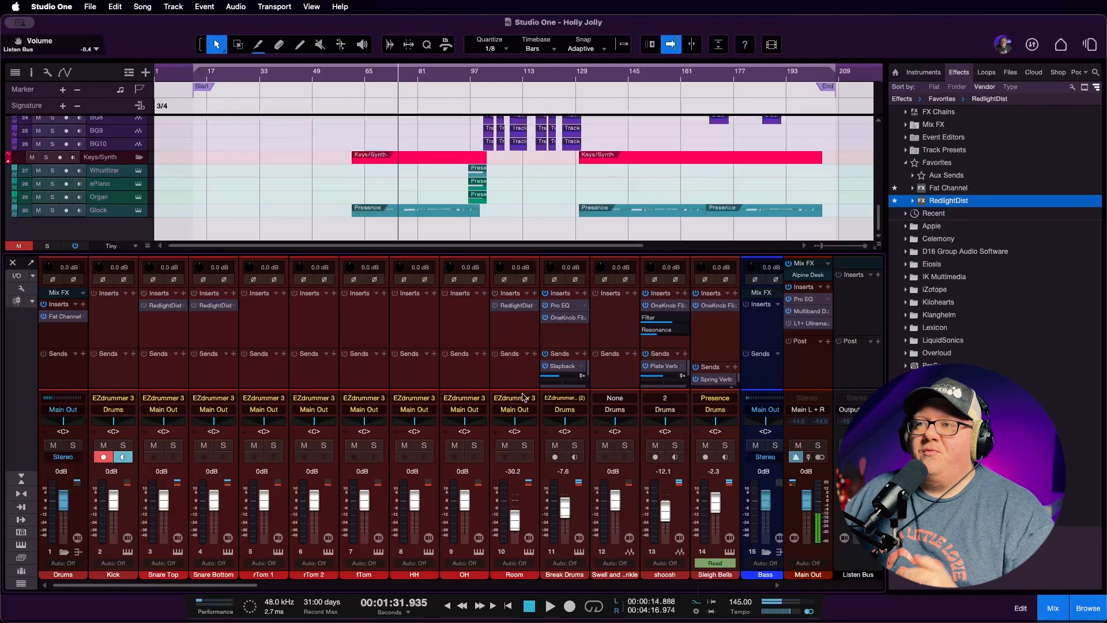
pyautogui.click(525, 446)
pyautogui.moveTo(517, 525); pyautogui.dragTo(516, 517)
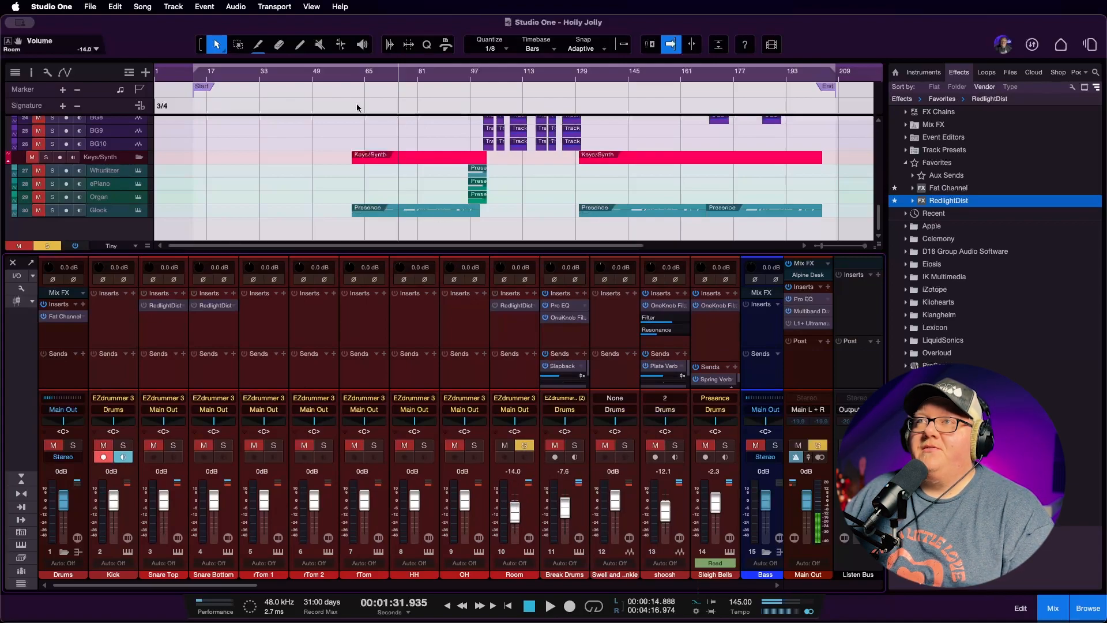
pyautogui.press('space')
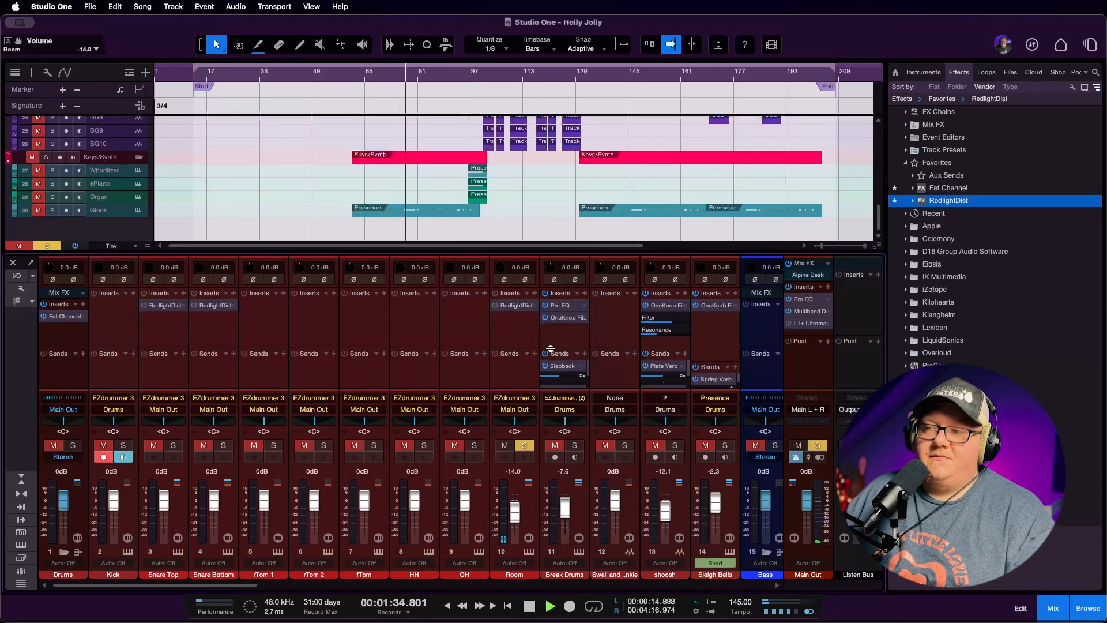
pyautogui.keyDown('alt'); pyautogui.click(514, 512); pyautogui.keyUp('alt')
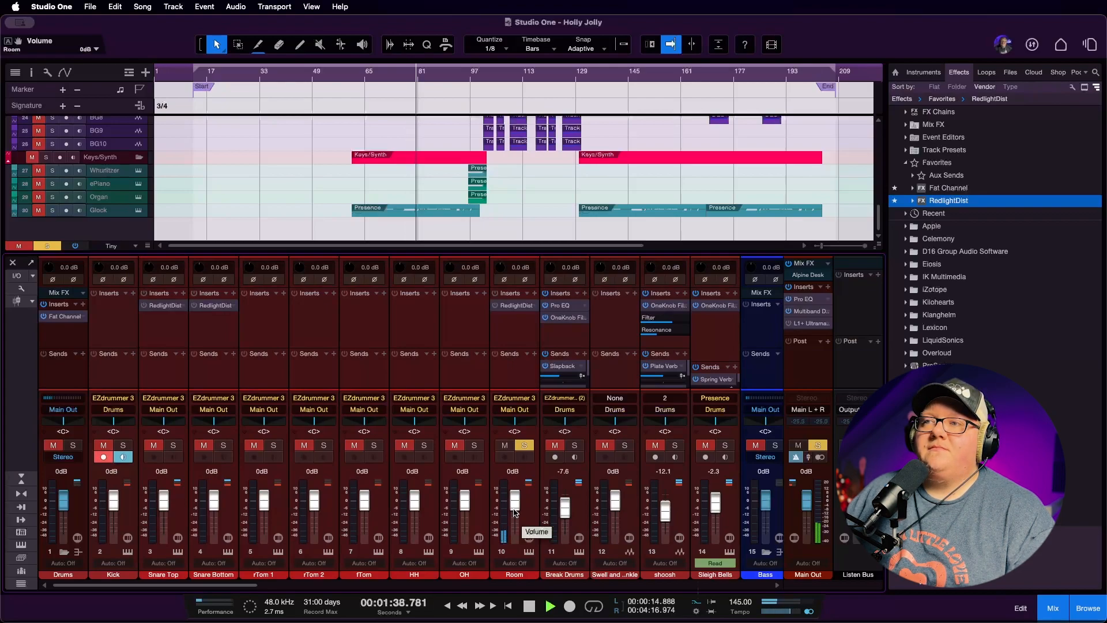
# Return the Room fader to -30.2 dB and replay the soloed channel from around bar 65 with its RedlightDist insert enabled
pyautogui.press('space')
pyautogui.scroll(-5, 523, 504)
pyautogui.scroll(-5, 523, 505)
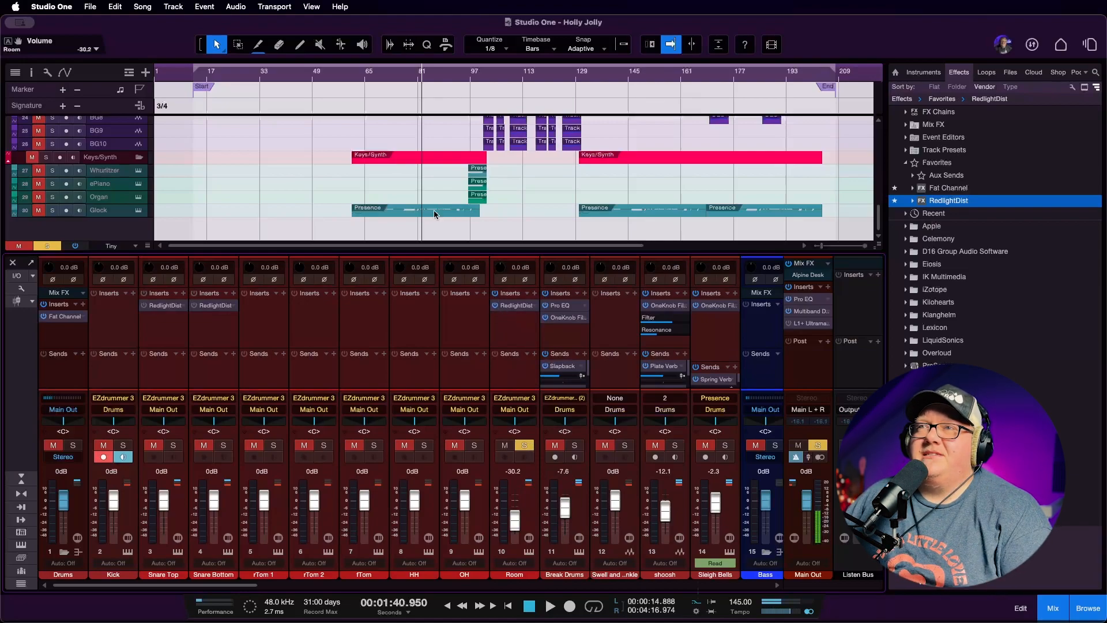
pyautogui.click(365, 74)
pyautogui.press('space')
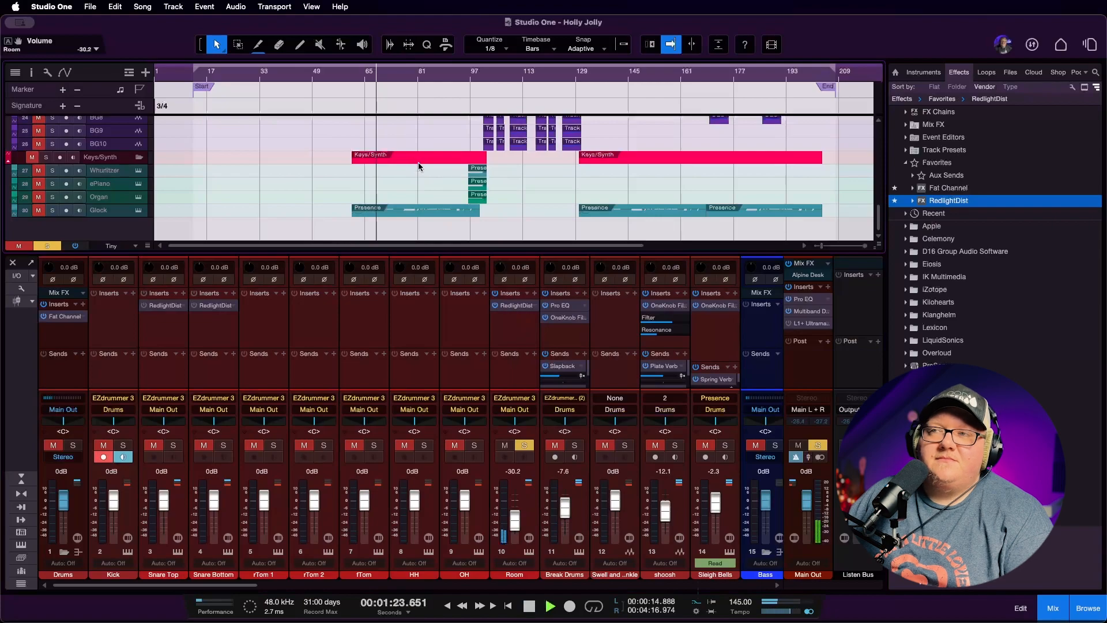
pyautogui.press('space')
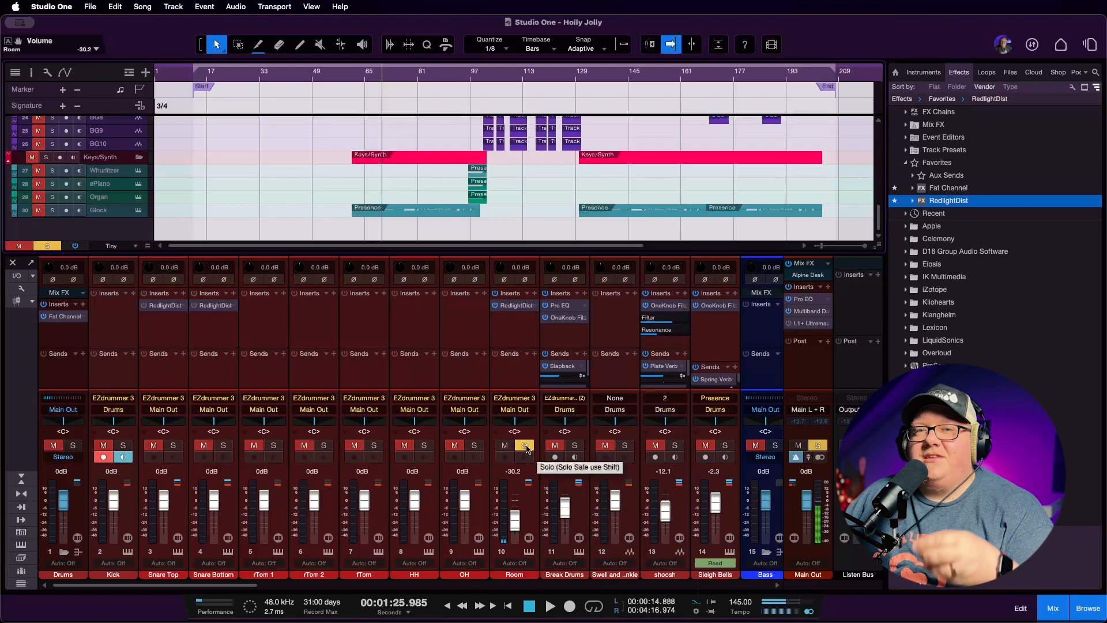
# Unsolo Room on its own and solo the Drums folder channel together with every individual drum channel, including Sleigh Bells
pyautogui.click(525, 445)
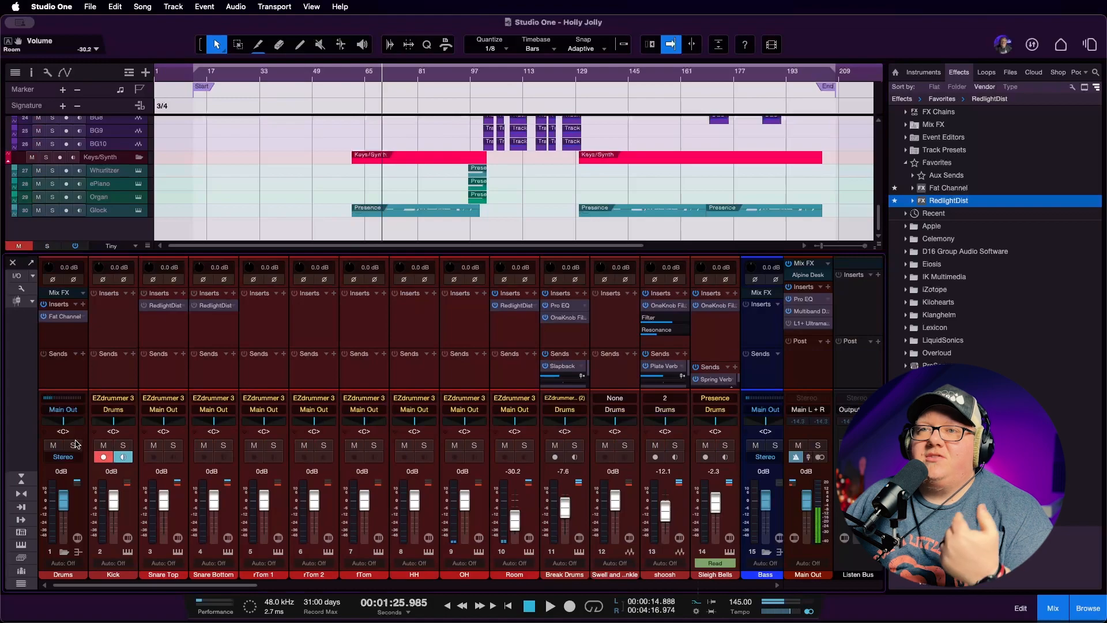
pyautogui.click(74, 445)
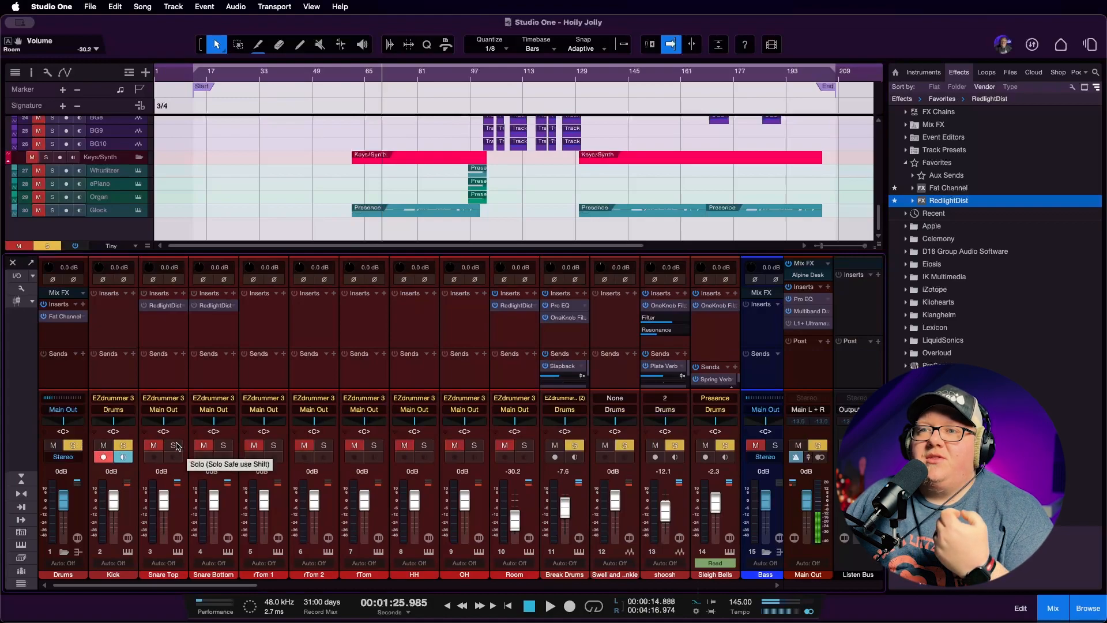
pyautogui.moveTo(174, 445); pyautogui.dragTo(536, 447)
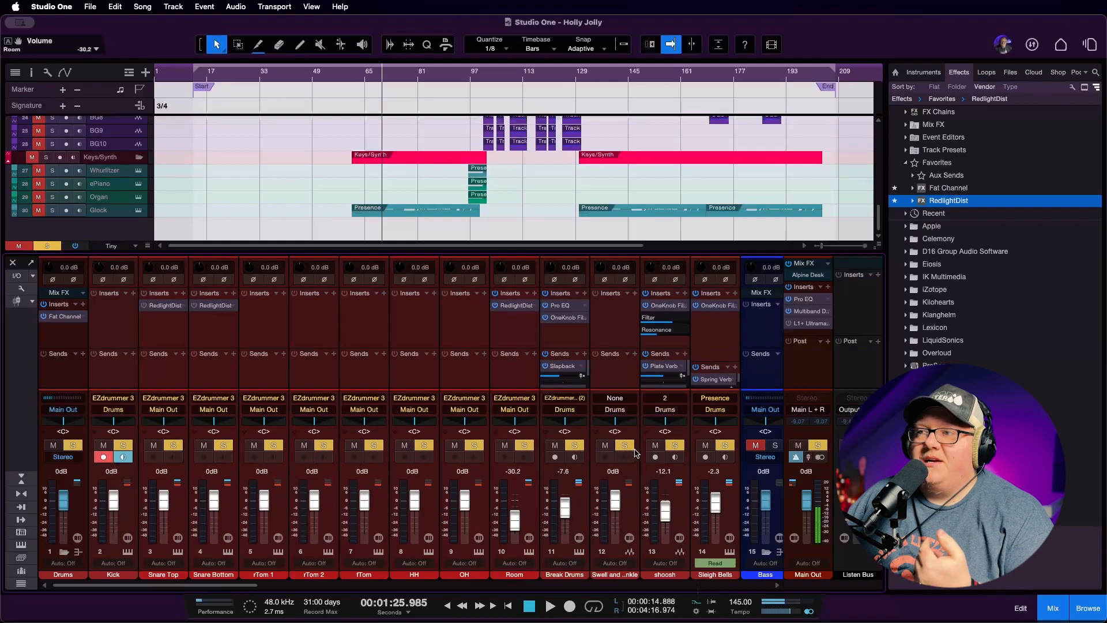
pyautogui.click(725, 445)
pyautogui.click(705, 445)
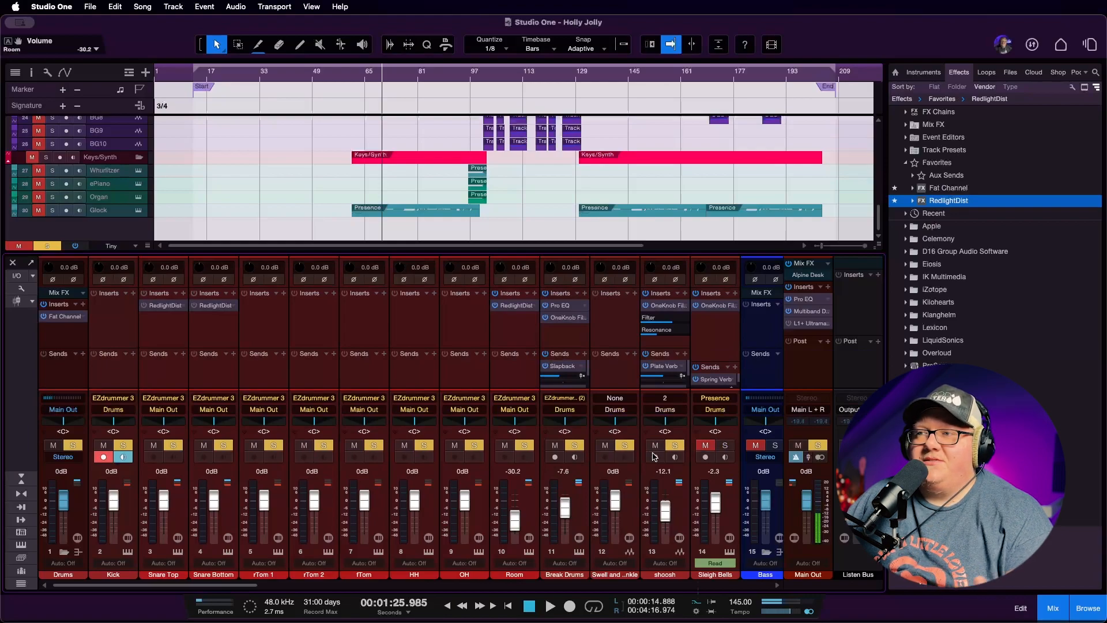
pyautogui.click(724, 446)
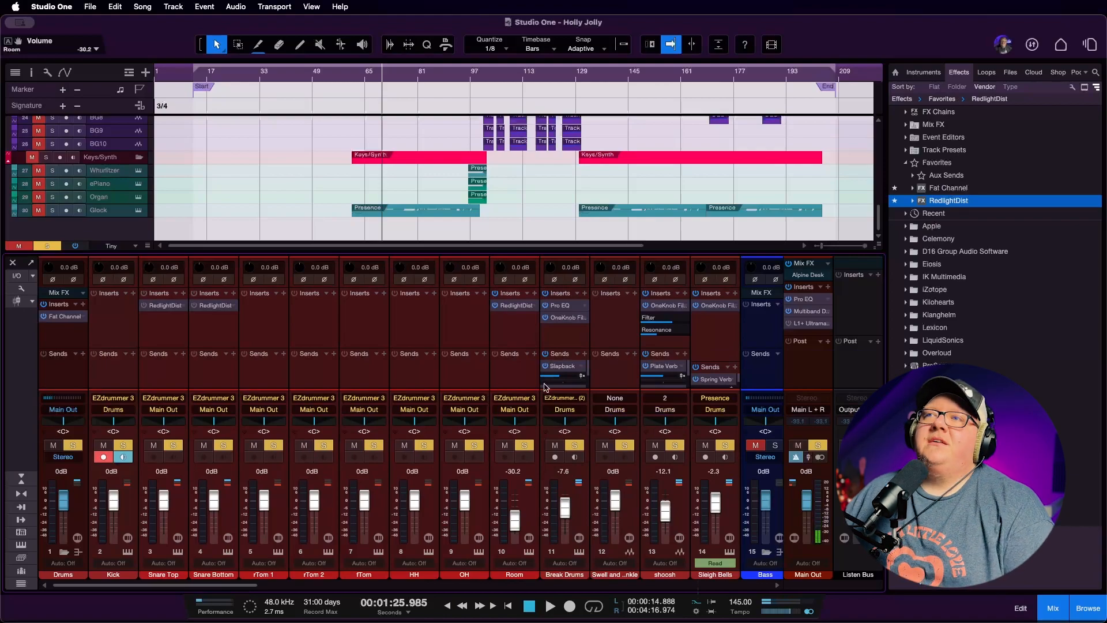
# Pull the Room fader fully down, play the drums from around bar 62, and blend Room in to -29.0 dB
pyautogui.moveTo(516, 523); pyautogui.dragTo(516, 542)
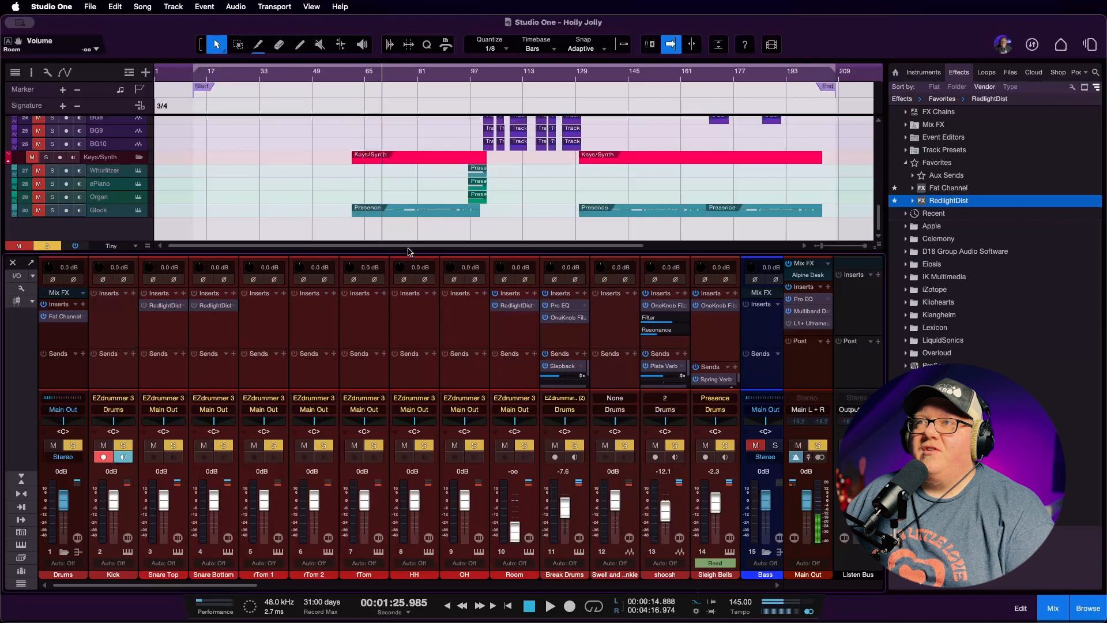
pyautogui.click(359, 77)
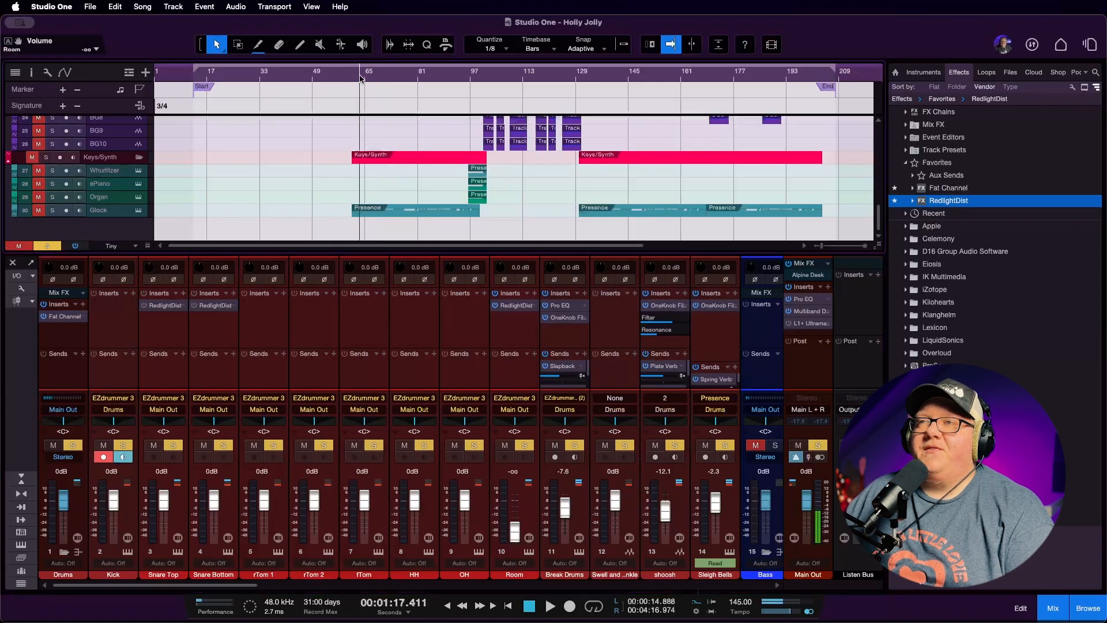
pyautogui.press('space')
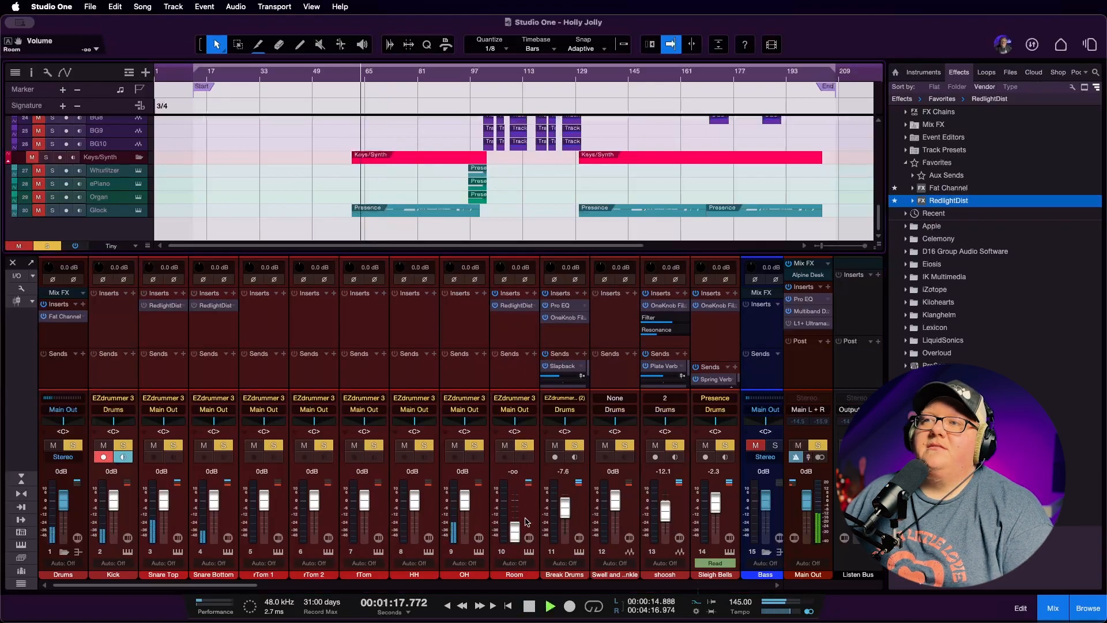
pyautogui.moveTo(517, 533); pyautogui.dragTo(514, 522)
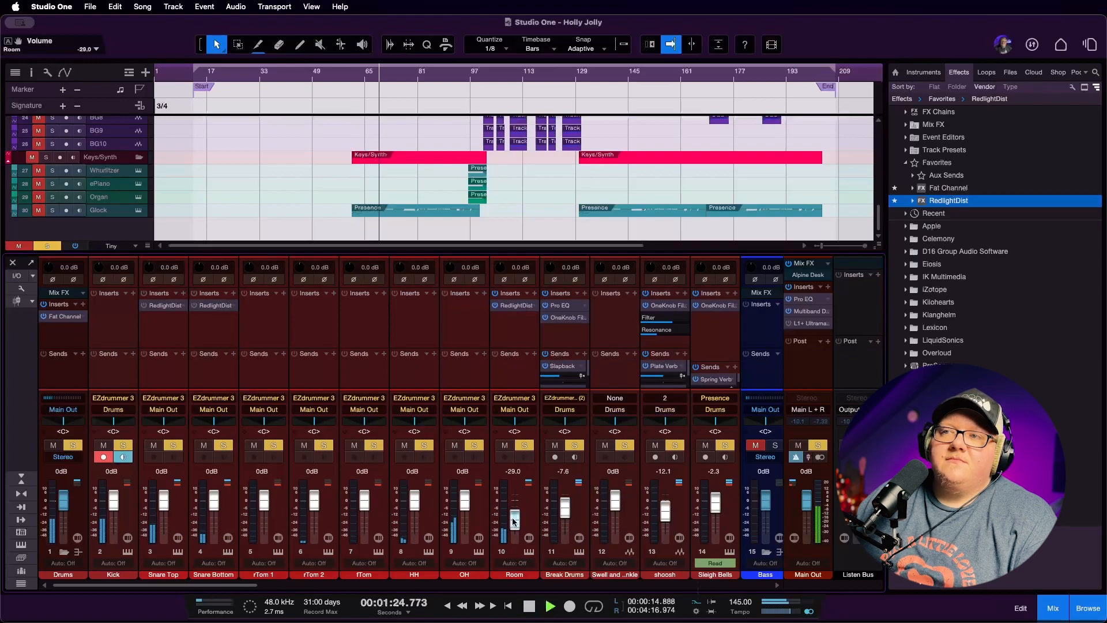
# Compare the drum mix without and with the Room channel by toggling its solo, and set its fader to -30.2 dB
pyautogui.click(523, 446)
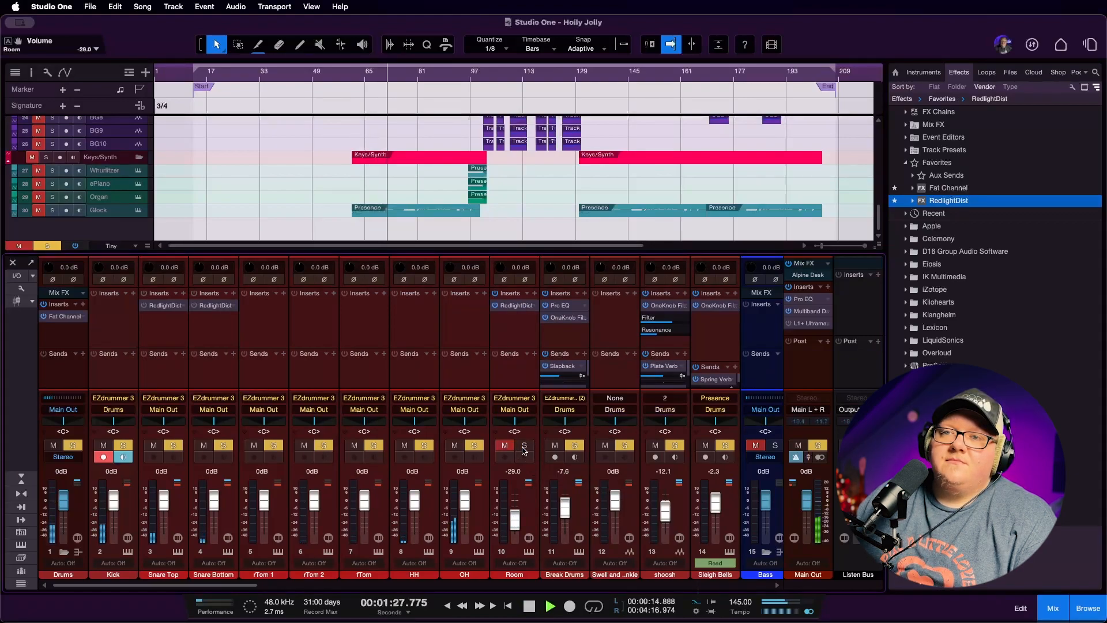
pyautogui.click(523, 448)
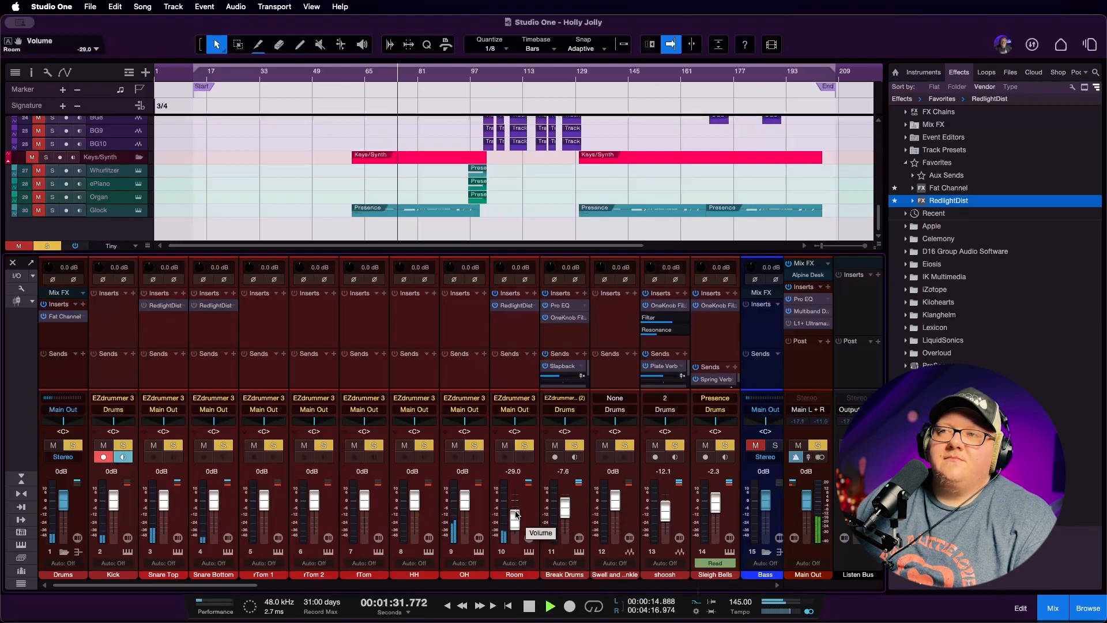
pyautogui.moveTo(516, 515); pyautogui.dragTo(516, 515)
pyautogui.press('space')
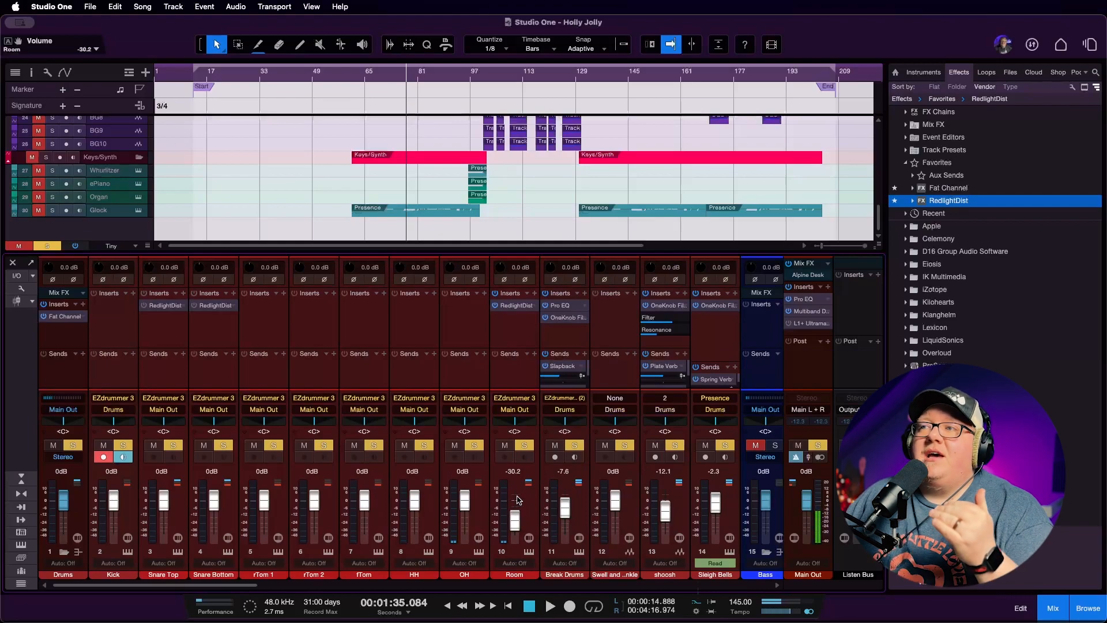
# Adjust the Room channel's RedlightDist during playback to Low Freq 131 Hz, Drive 8.38 and Out -4.06
pyautogui.click(514, 307)
pyautogui.moveTo(750, 300); pyautogui.dragTo(750, 311)
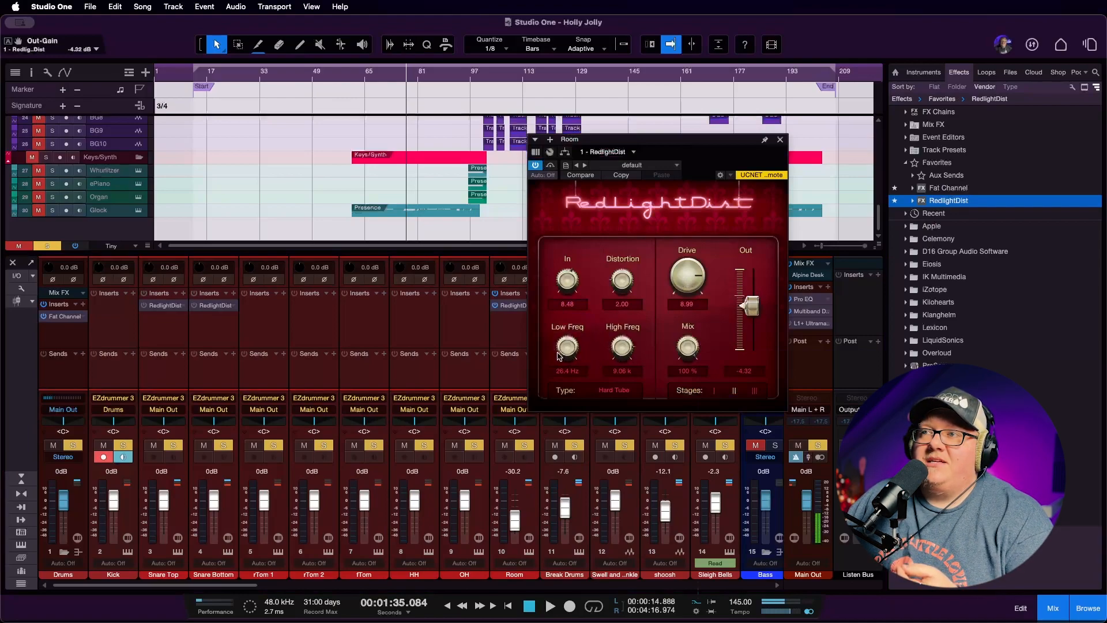
pyautogui.moveTo(568, 353); pyautogui.dragTo(564, 328)
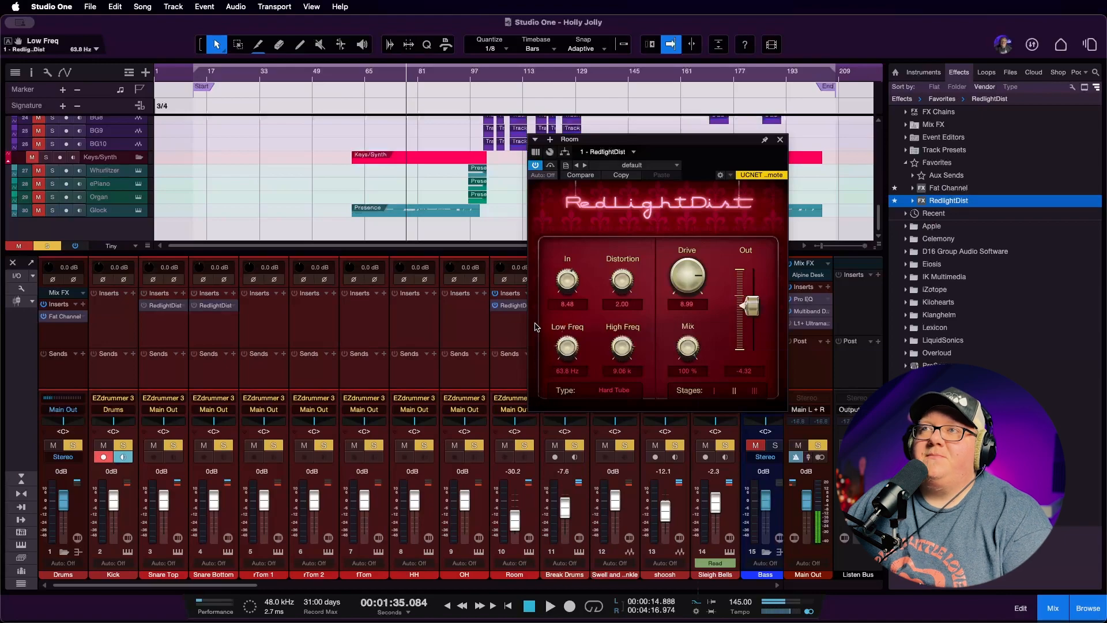
pyautogui.press('space')
pyautogui.moveTo(567, 353)
pyautogui.mouseDown()
pyautogui.moveTo(564, 327)
pyautogui.moveTo(565, 337)
pyautogui.mouseUp()
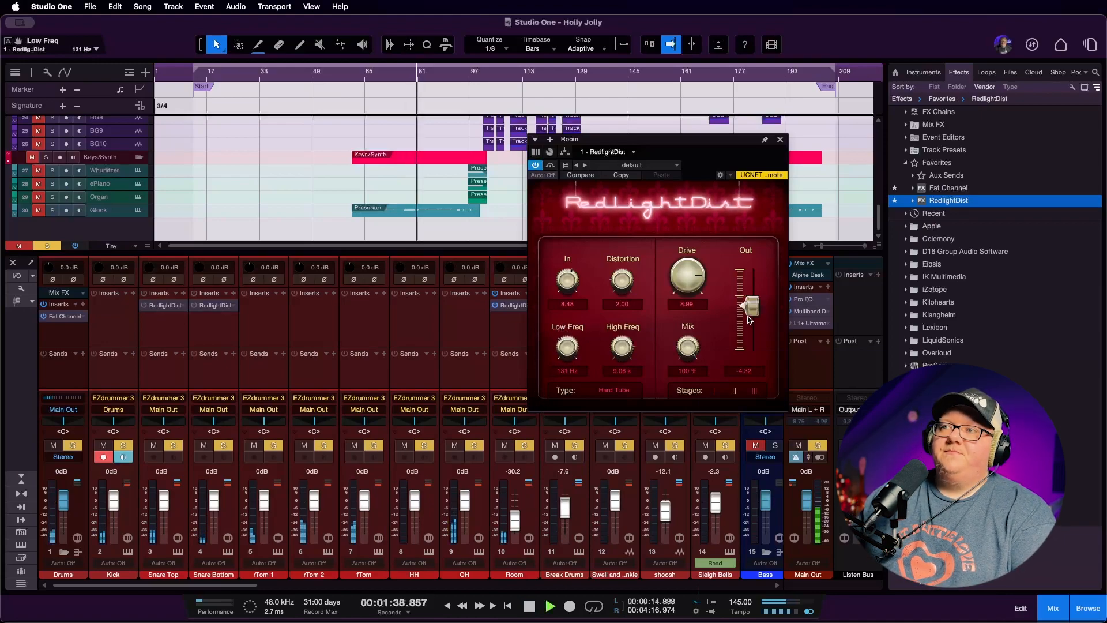
pyautogui.moveTo(686, 279); pyautogui.dragTo(685, 291)
pyautogui.press('space')
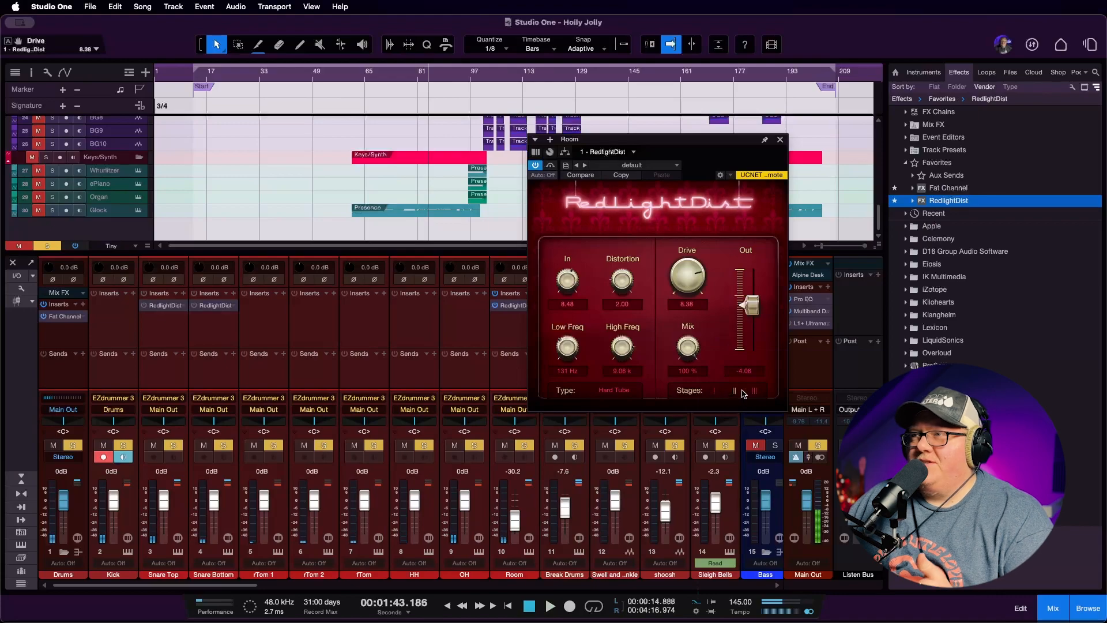
# Look through the distortion types available in the Room channel's RedlightDist and close the plug-in window, keeping Hard Tube
pyautogui.click(615, 390)
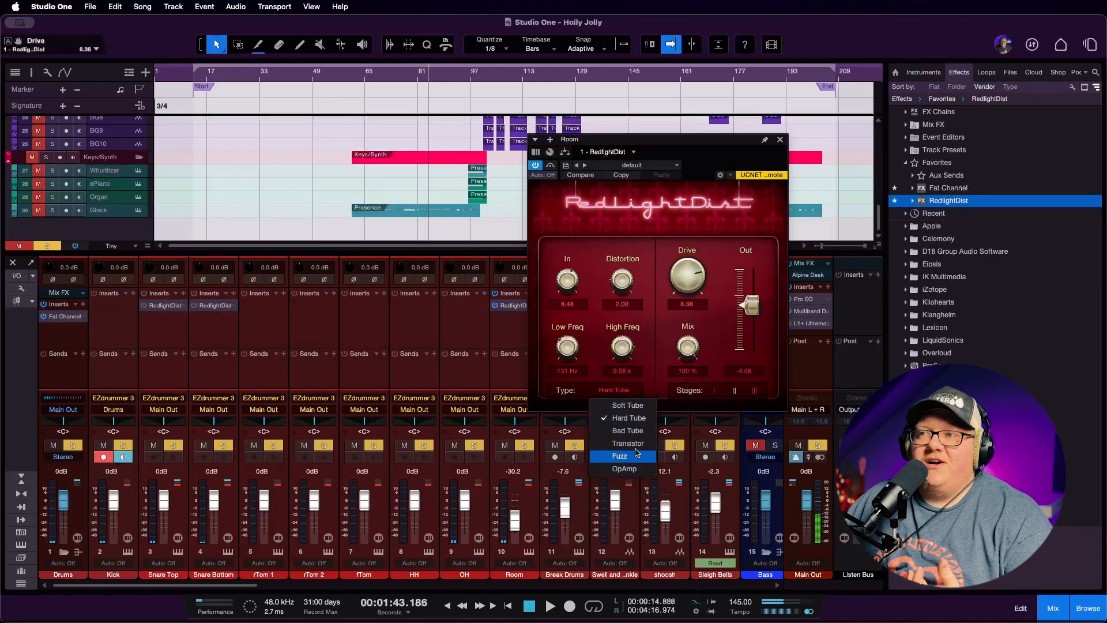
pyautogui.click(652, 335)
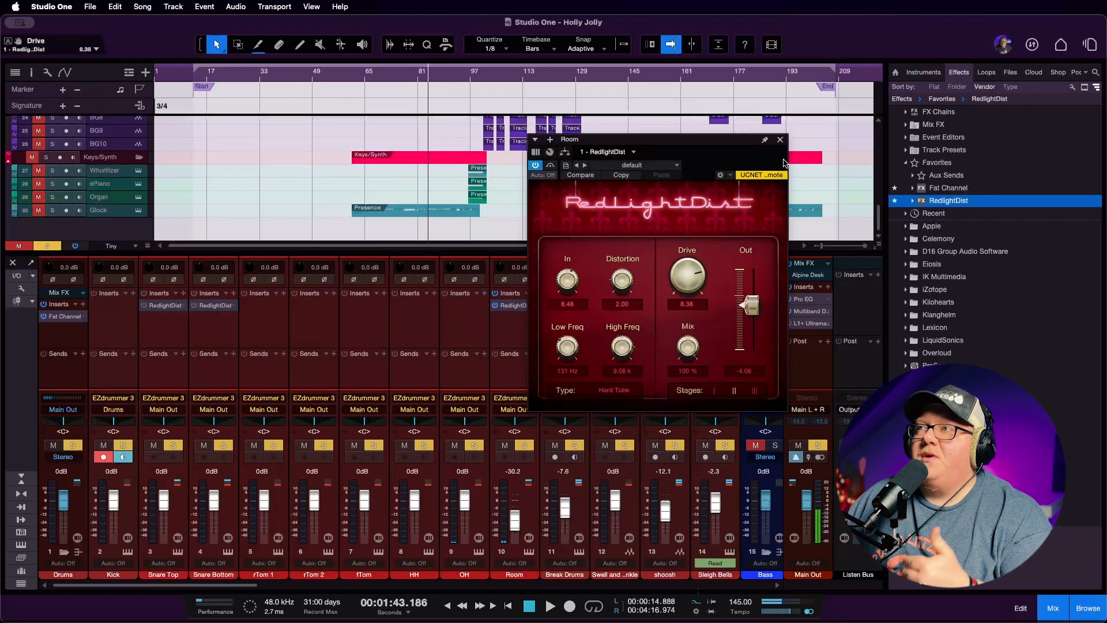
pyautogui.click(779, 141)
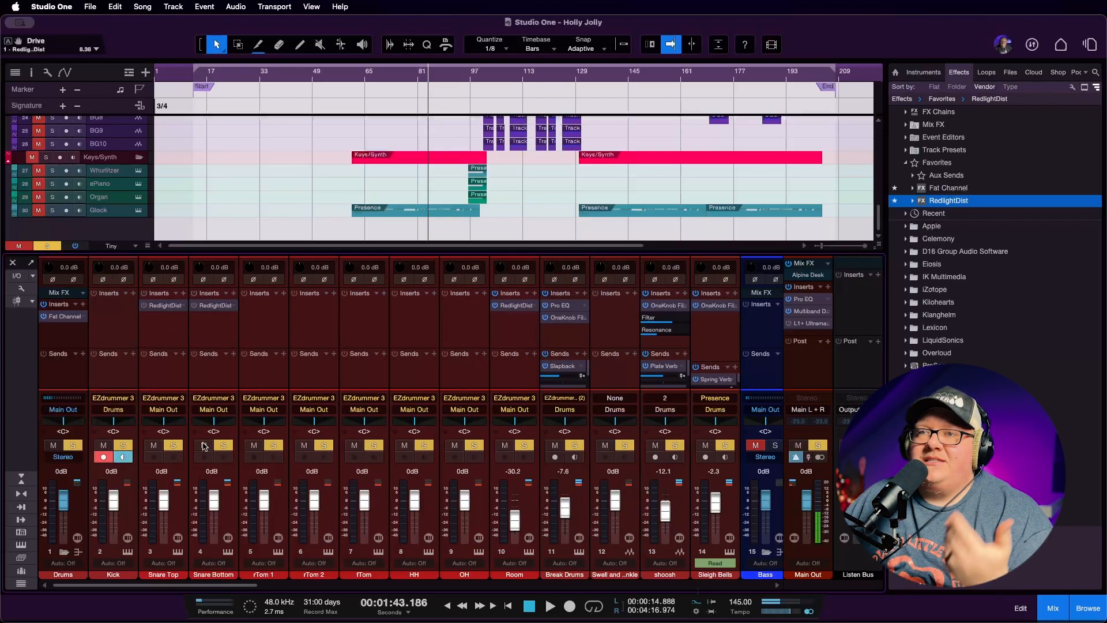
# Clear the drum solos and solo only the Snare Top and Snare Bottom channels
pyautogui.click(71, 446)
pyautogui.moveTo(173, 446); pyautogui.dragTo(558, 445)
pyautogui.moveTo(174, 444); pyautogui.dragTo(234, 437)
# Play the soloed snare channels with their RedlightDist inserts off, and replay them from around bar 68 with both inserts enabled
pyautogui.click(391, 79)
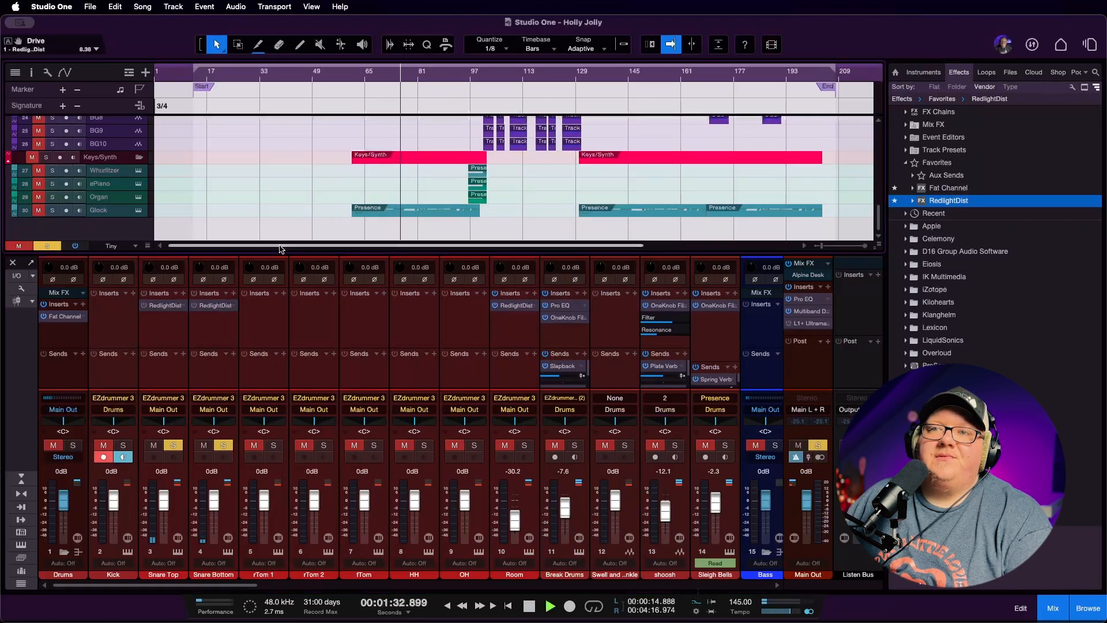
pyautogui.press('space')
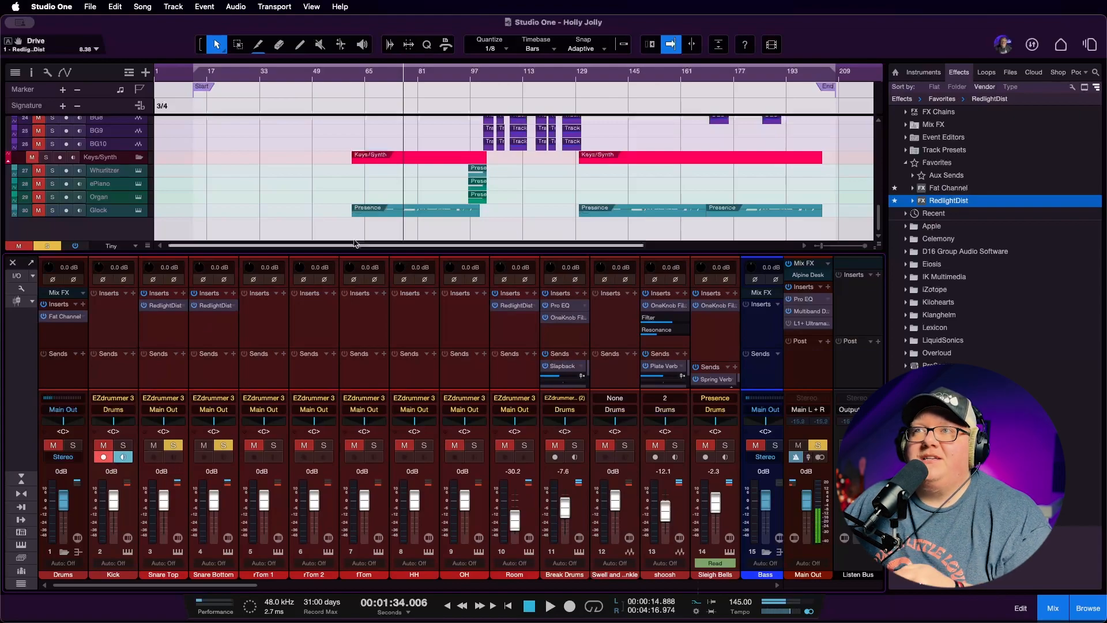
pyautogui.click(379, 83)
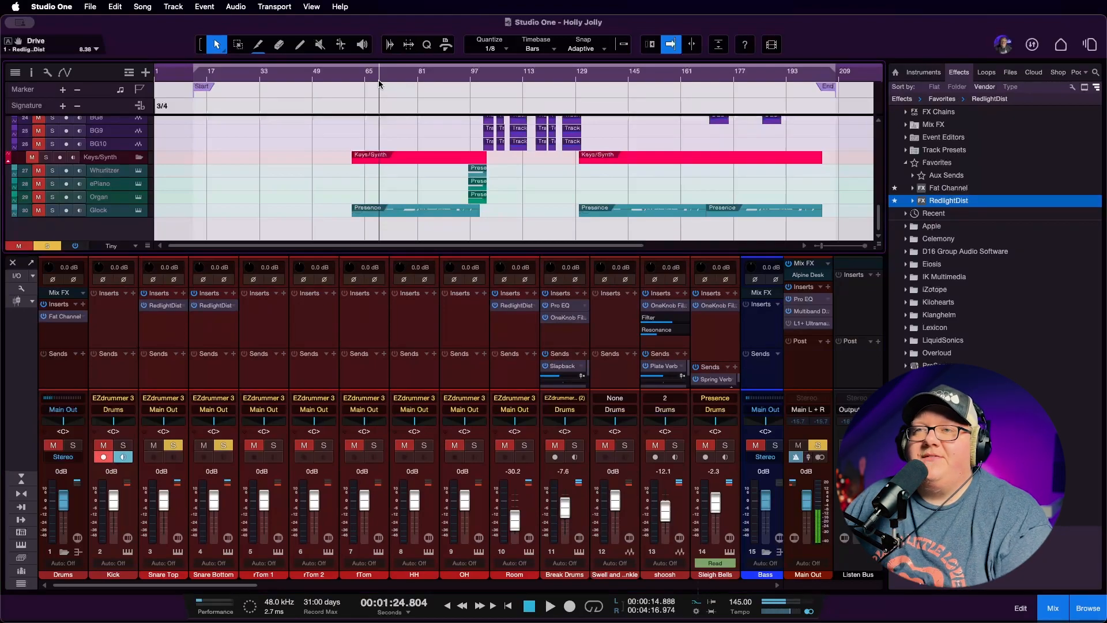
pyautogui.press('space')
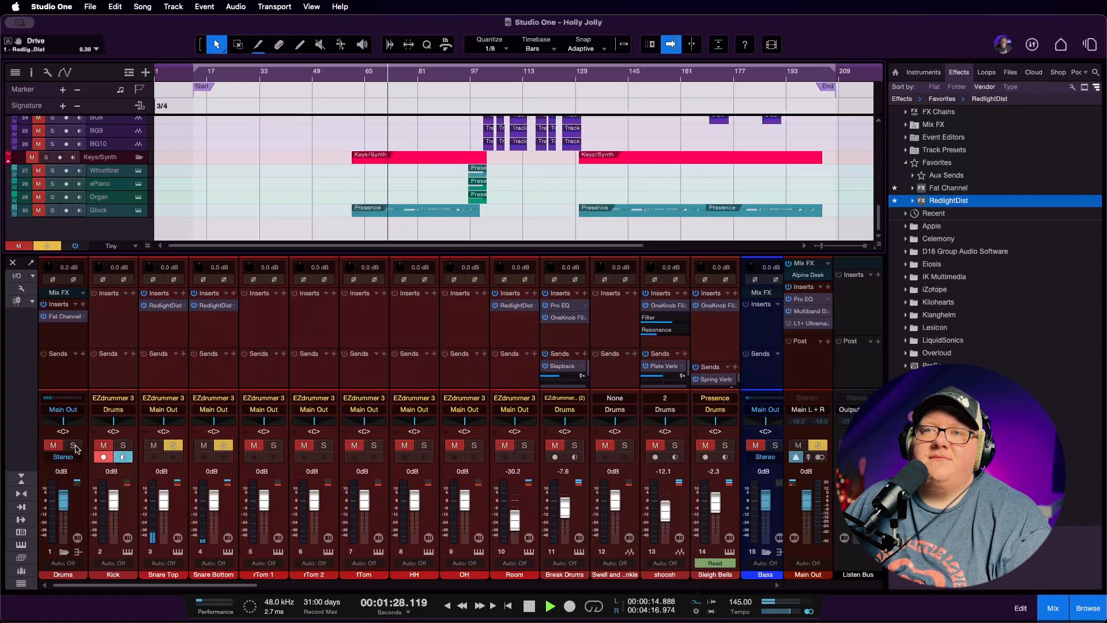
# Solo the Drums folder and channels rTom 1 through Room during playback, and return the stopped playhead to around bar 62
pyautogui.scroll(10, 48, 225)
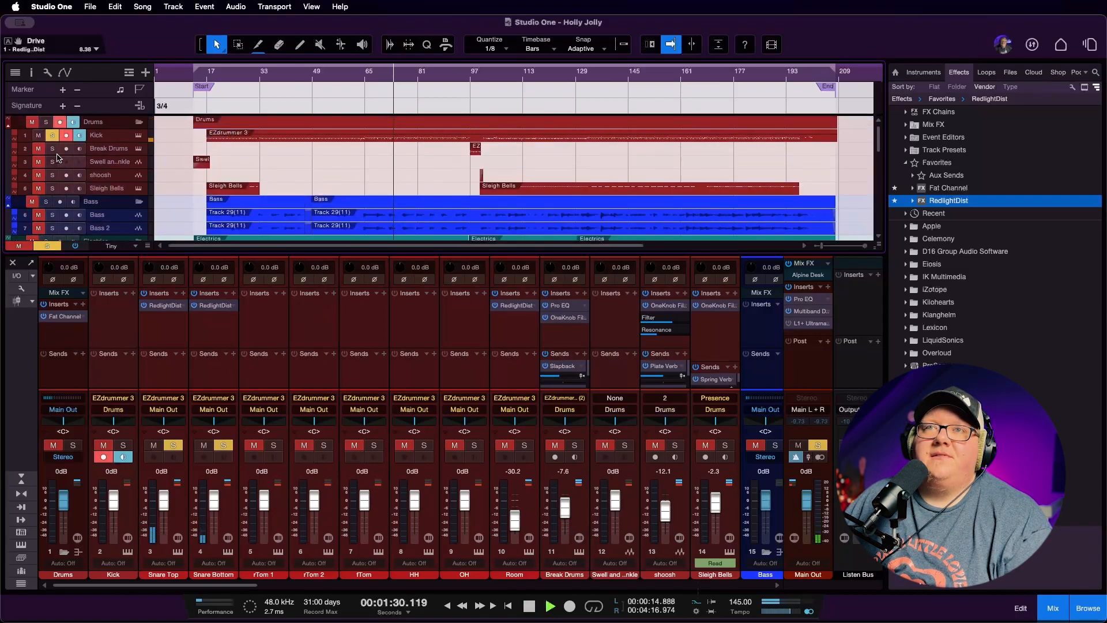
pyautogui.click(45, 123)
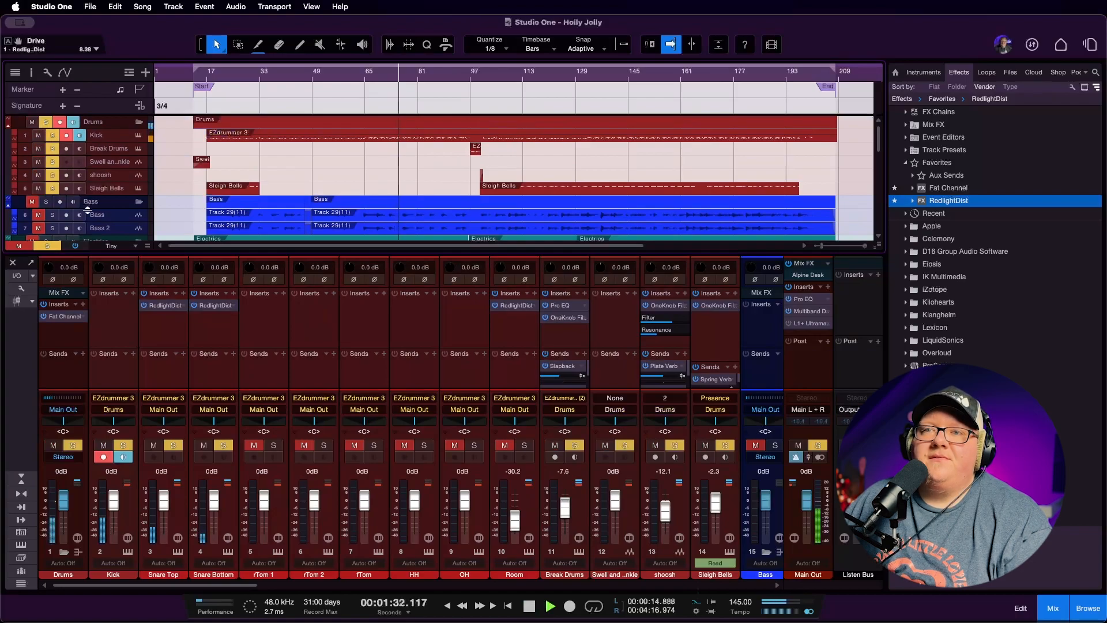
pyautogui.moveTo(253, 446); pyautogui.dragTo(537, 450)
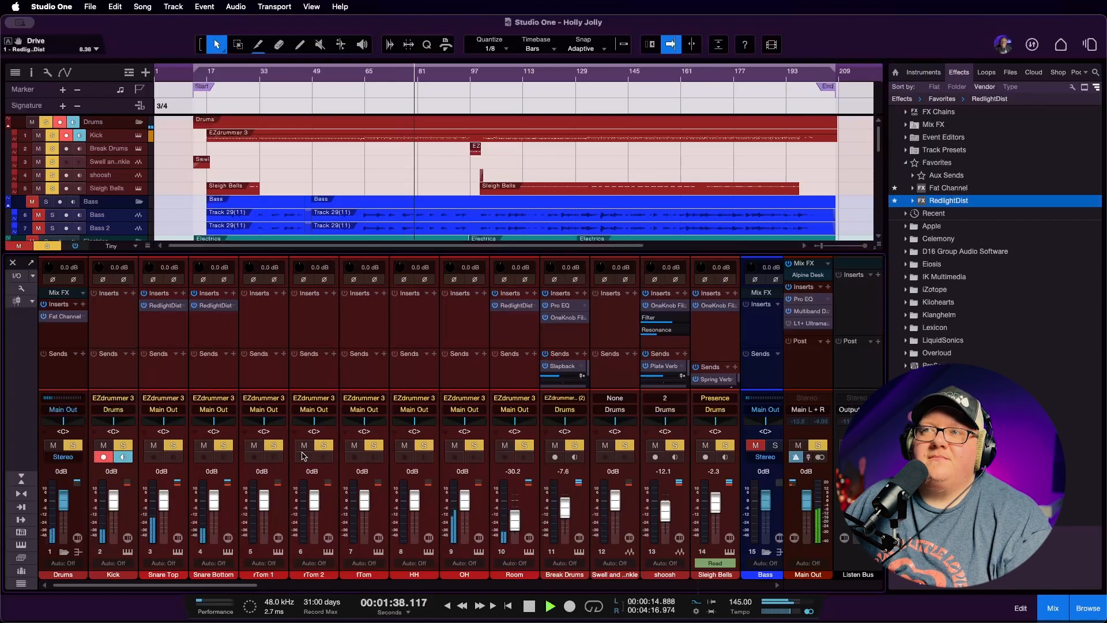
pyautogui.press('space')
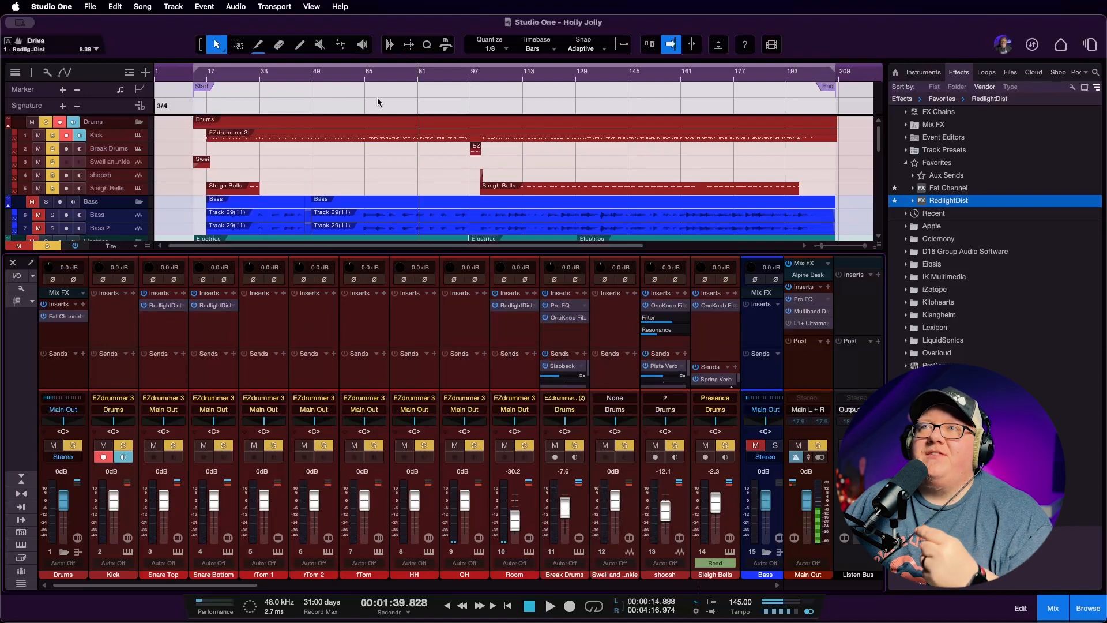
pyautogui.click(358, 79)
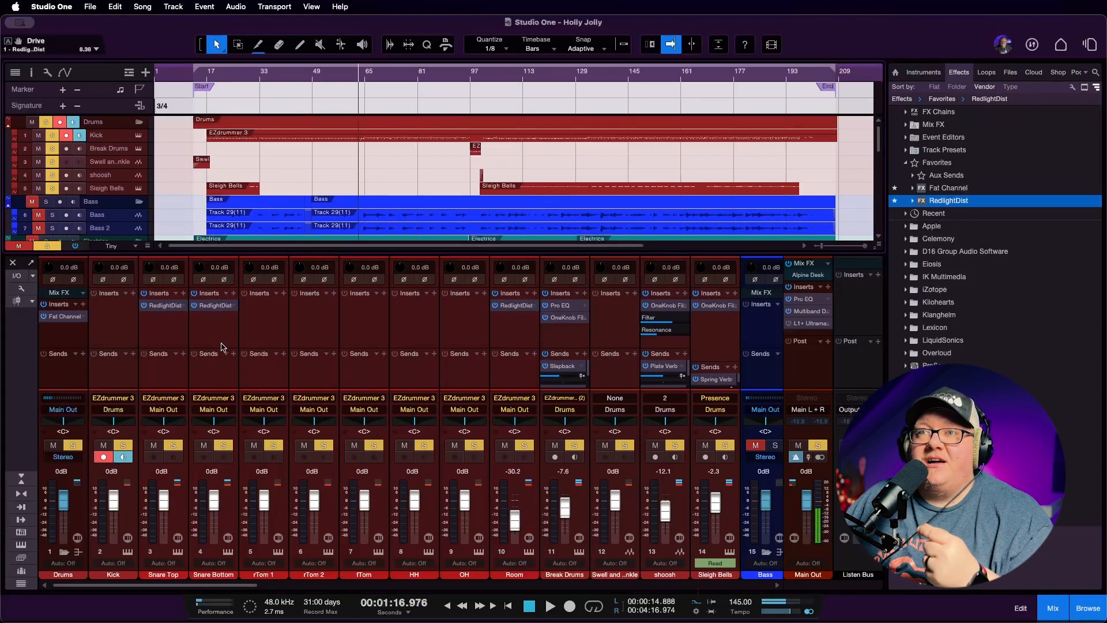
# Set the Low Freq of the Snare Top channel's RedlightDist to 69.3 Hz and close the plug-in window
pyautogui.click(167, 307)
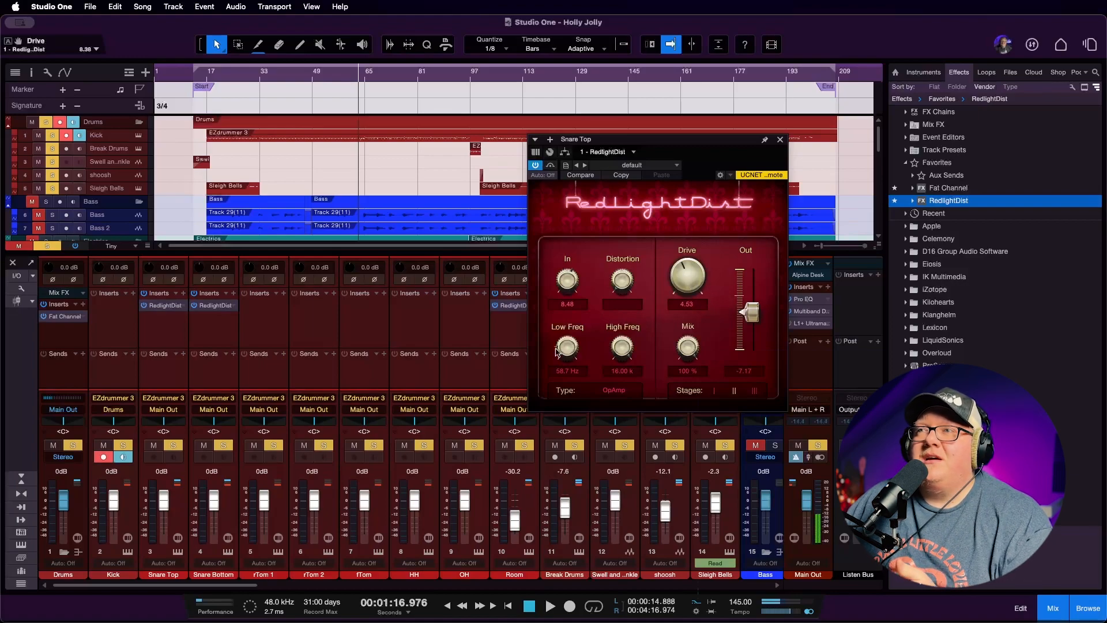
pyautogui.moveTo(566, 348); pyautogui.dragTo(566, 345)
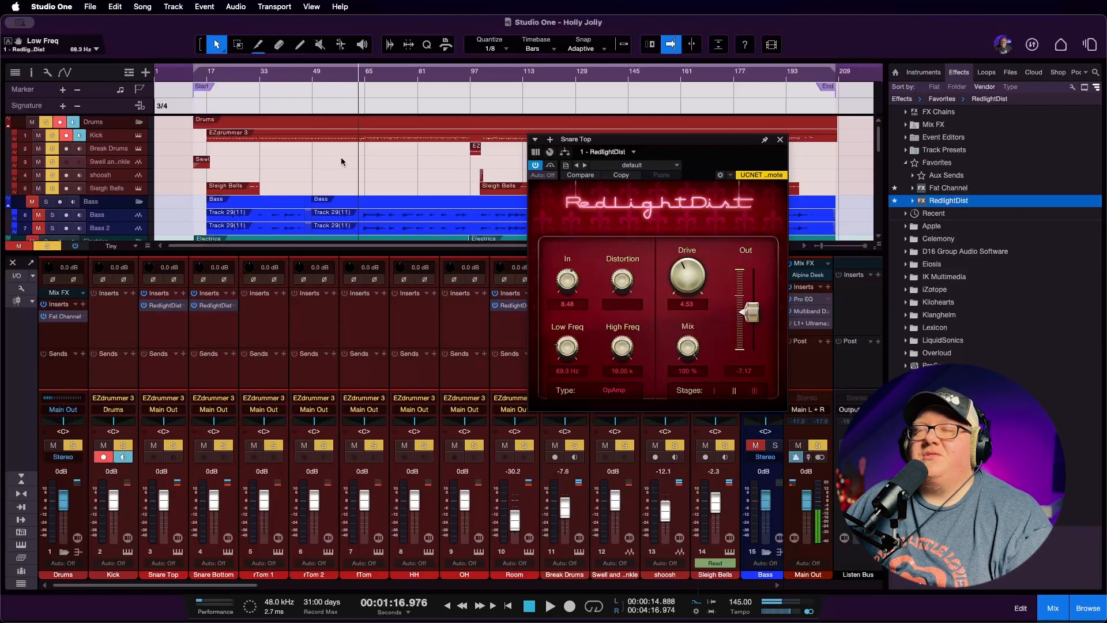
pyautogui.click(780, 140)
# Bring the bass channels into view in the mixer and clear the drum solos
pyautogui.moveTo(261, 582); pyautogui.dragTo(282, 585)
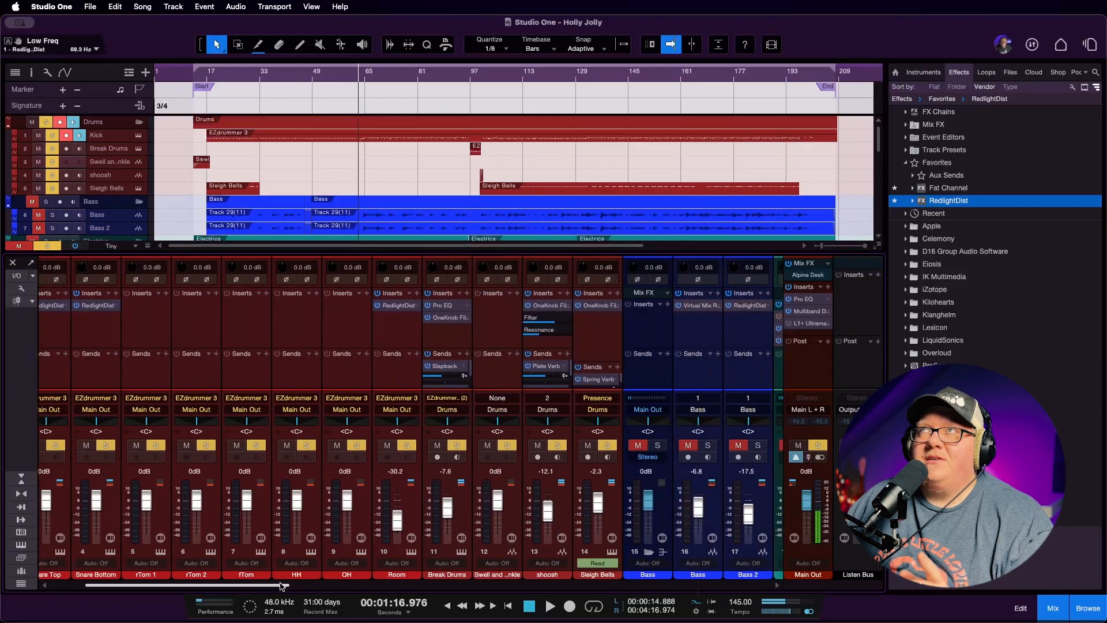
pyautogui.moveTo(282, 585); pyautogui.dragTo(270, 586)
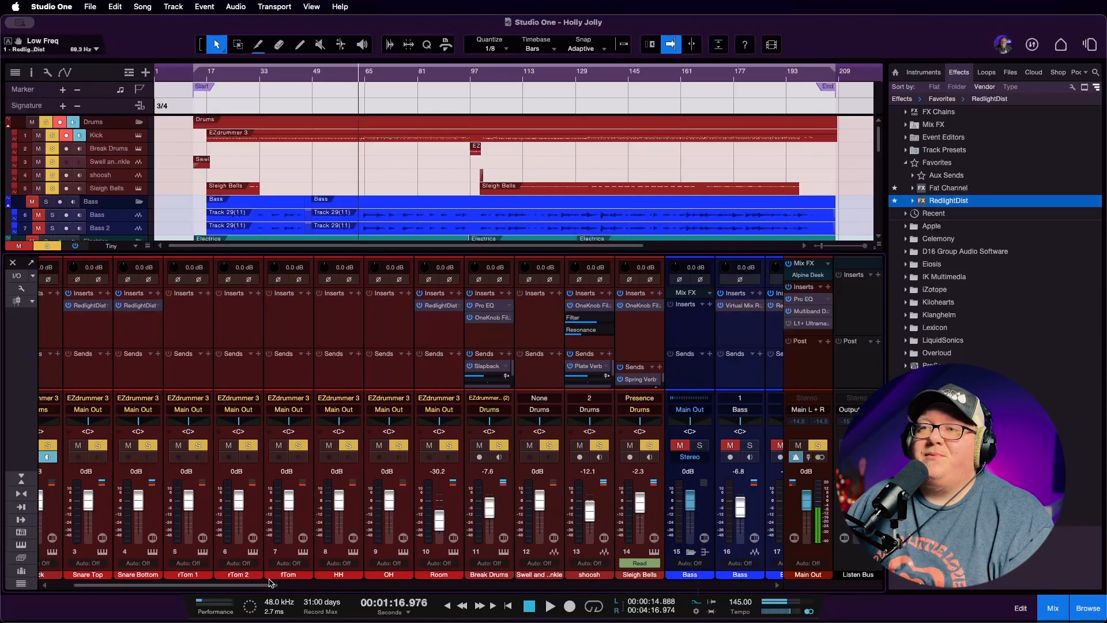
pyautogui.moveTo(271, 583); pyautogui.dragTo(330, 594)
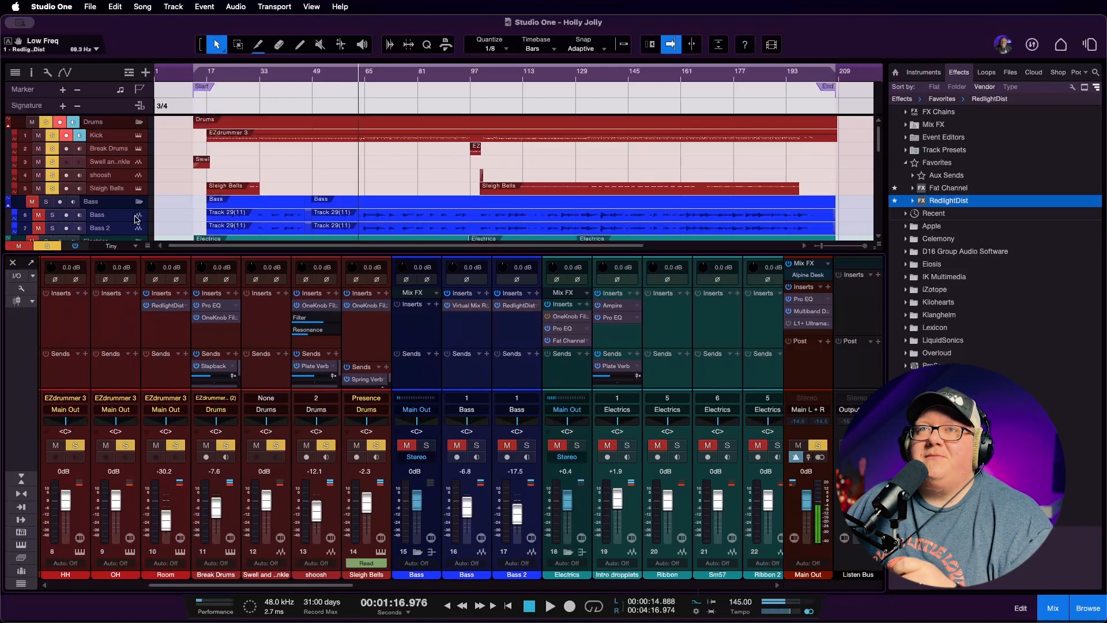
pyautogui.click(46, 123)
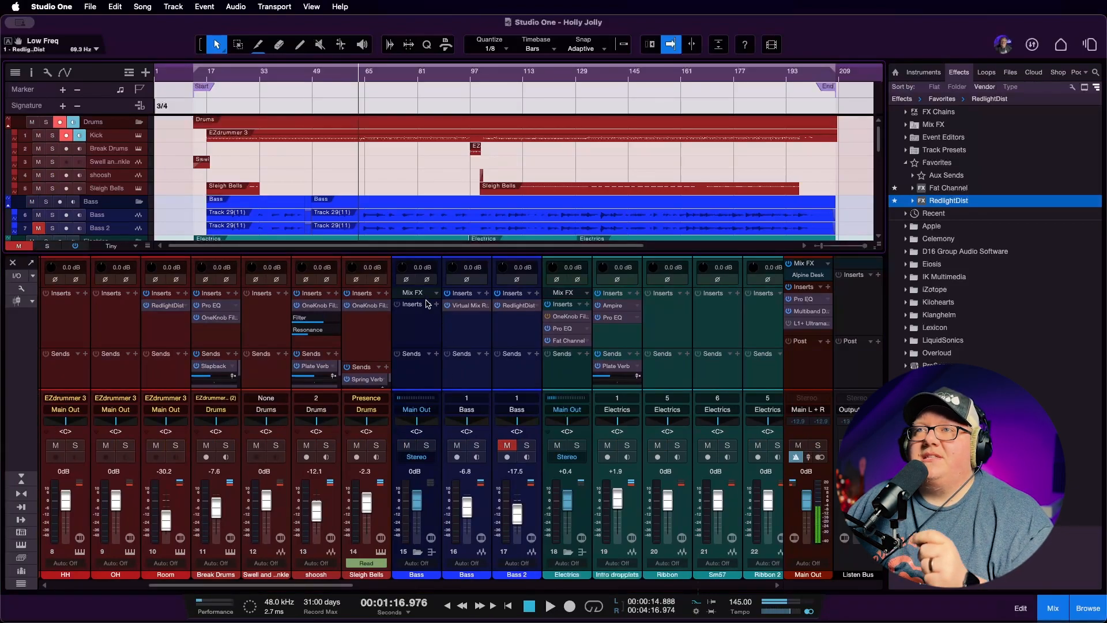
# Solo the Bass channel with all the drum channels, leaving out Bass 2, and play them from around bar 62
pyautogui.click(469, 445)
pyautogui.moveTo(376, 446); pyautogui.dragTo(6, 441)
pyautogui.hscroll(-5, 173, 449)
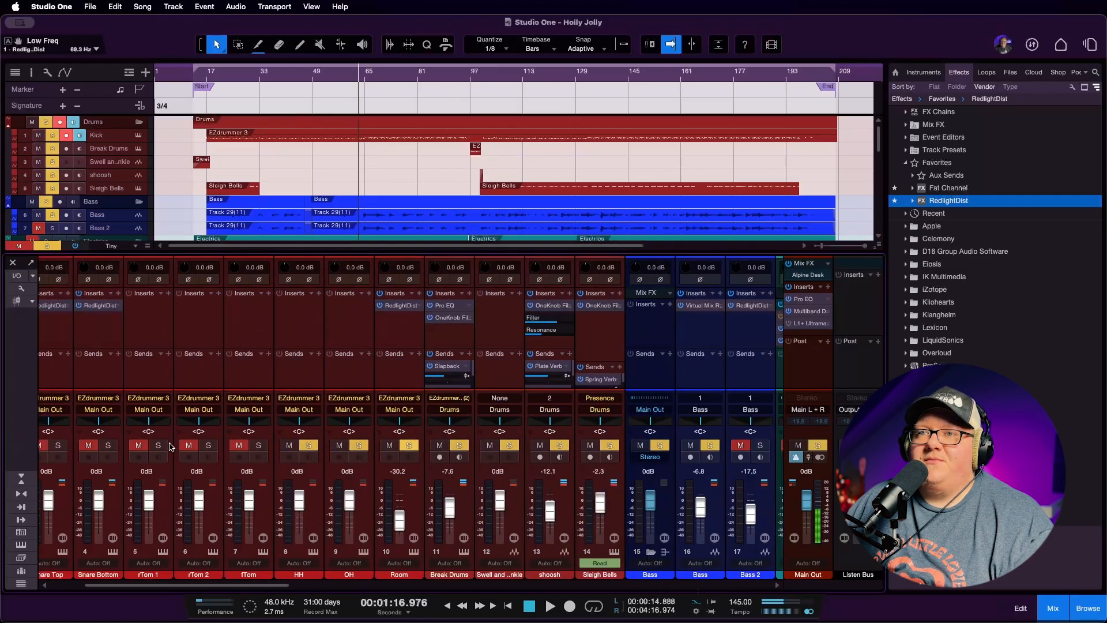
pyautogui.moveTo(378, 448); pyautogui.dragTo(95, 449)
pyautogui.hscroll(3, 300, 469)
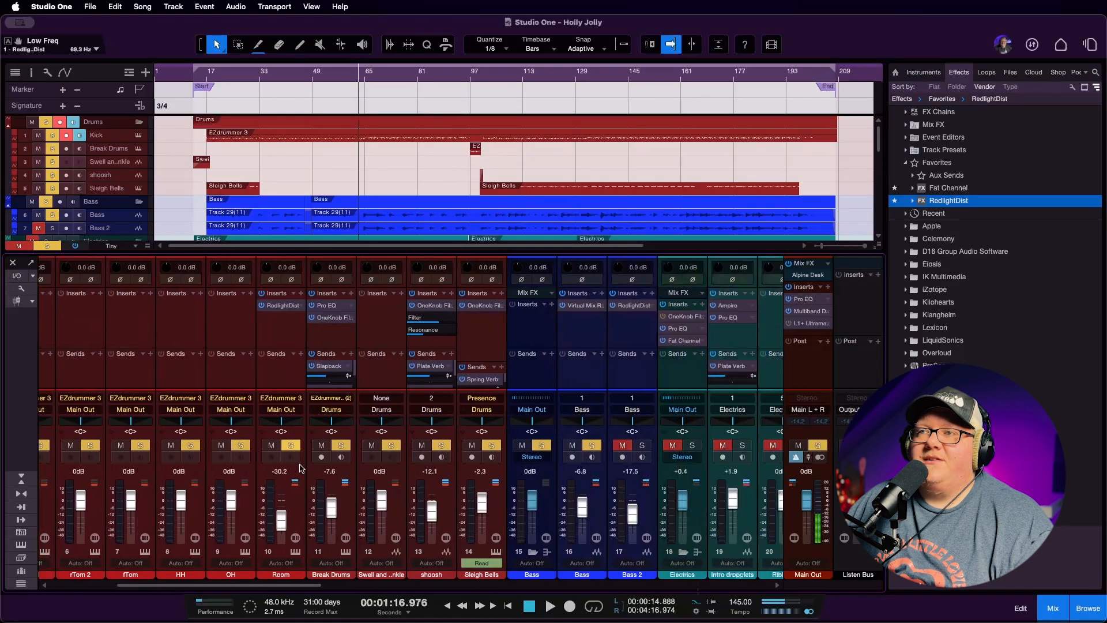
pyautogui.hscroll(1, 330, 461)
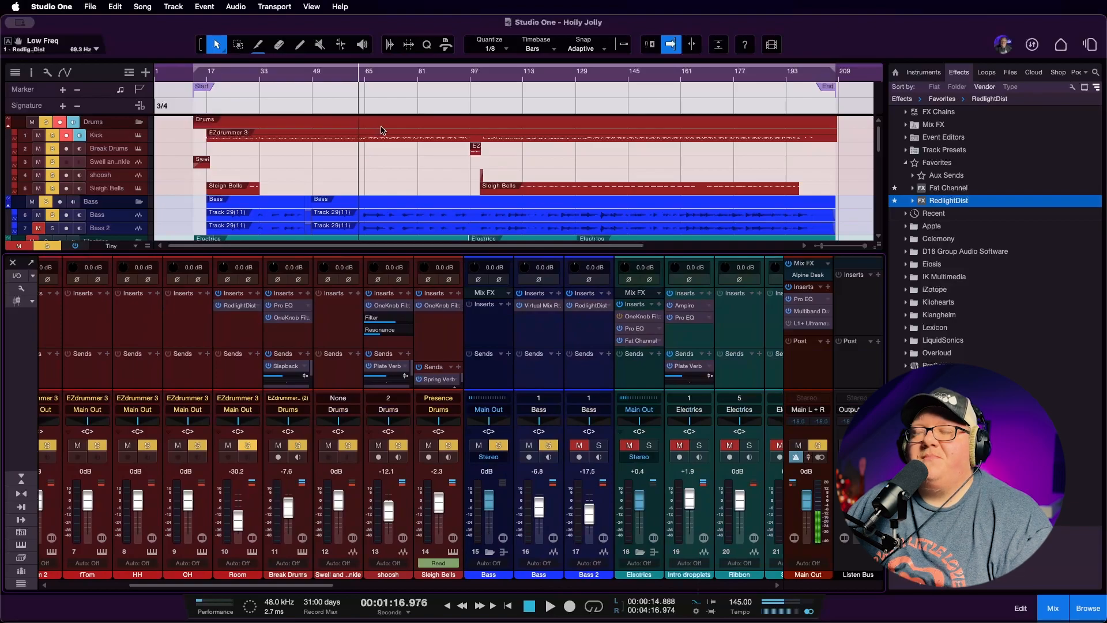
pyautogui.press('space')
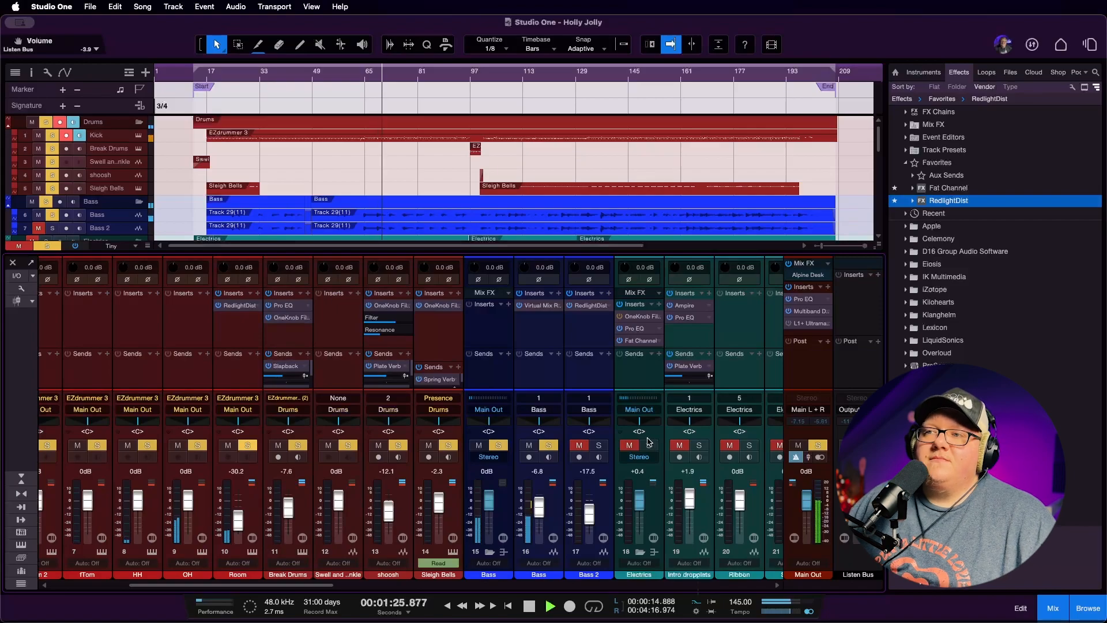
pyautogui.press('space')
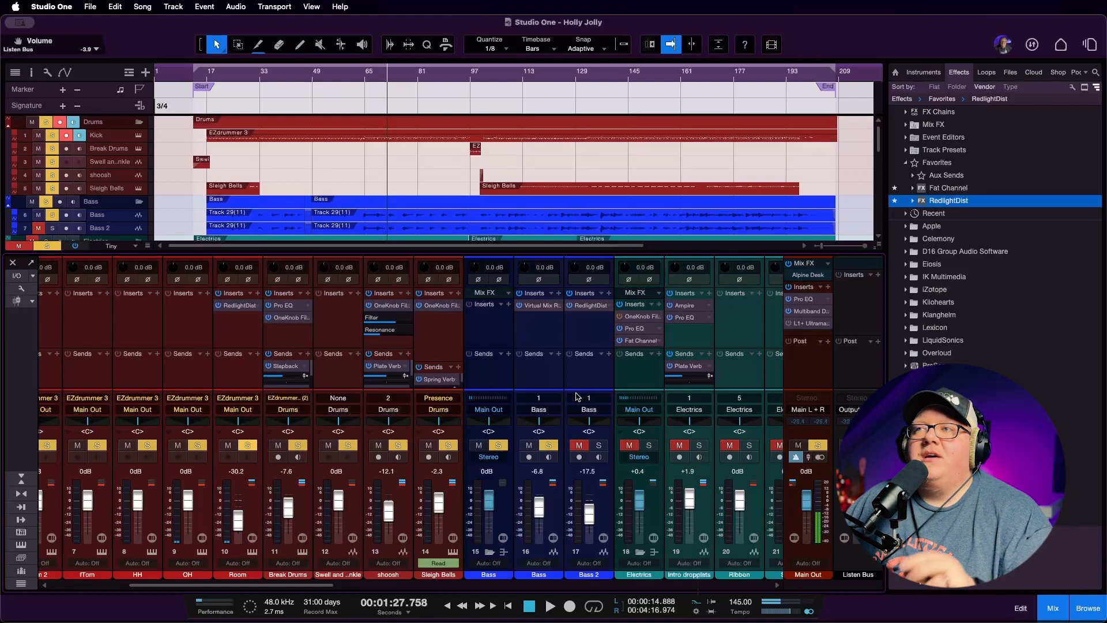
# Review the Bass 2 channel's RedlightDist settings, close the plug-in window and add Bass 2 to the soloed channels
pyautogui.click(591, 311)
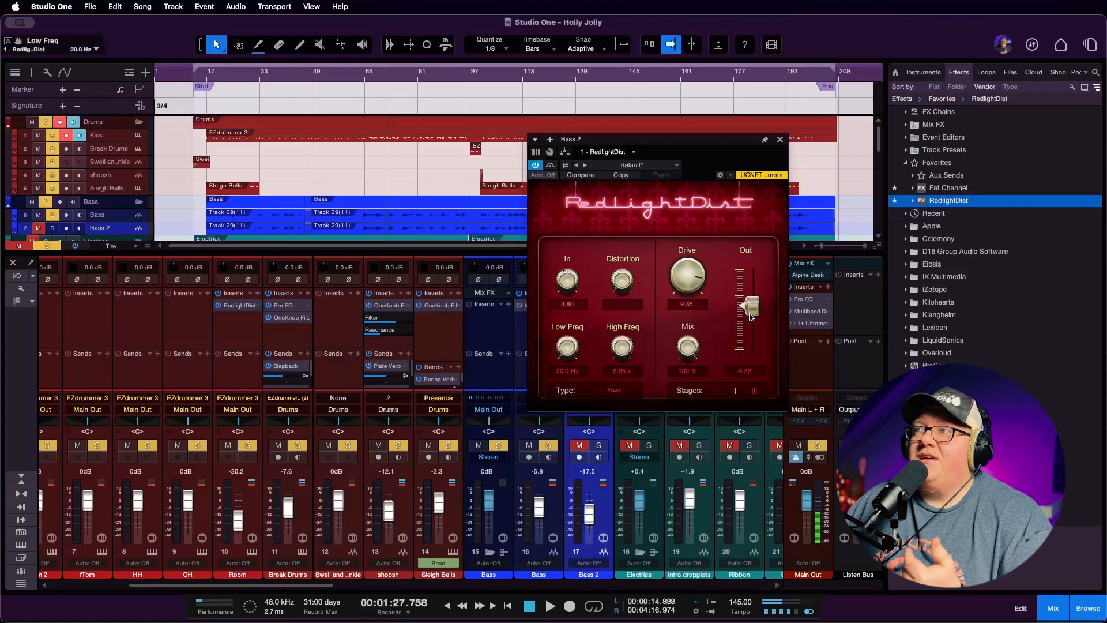
pyautogui.click(780, 141)
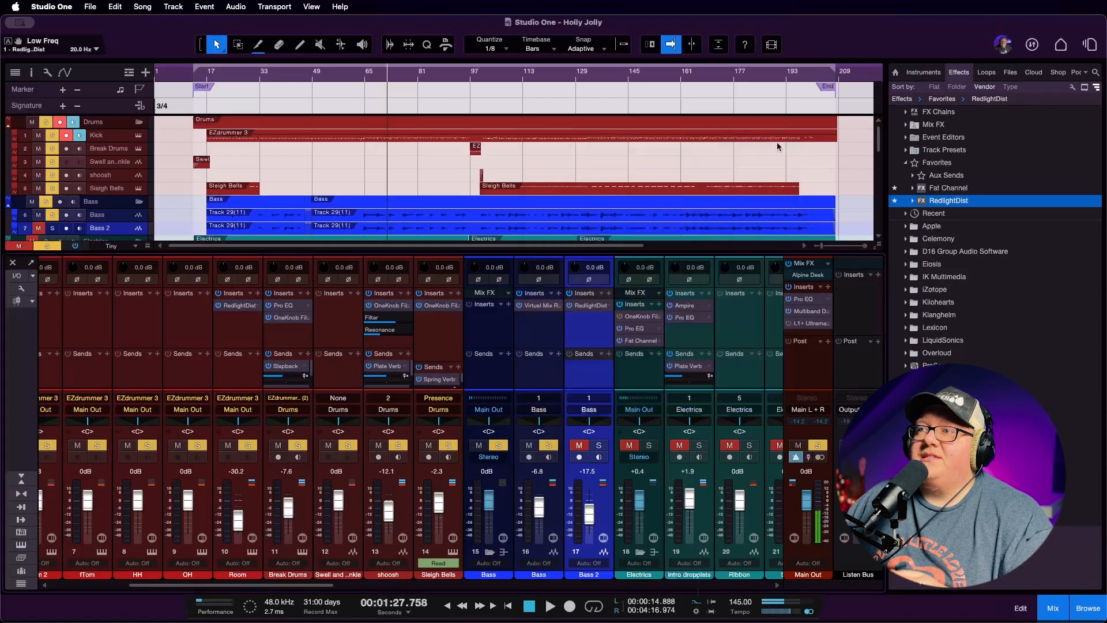
pyautogui.click(599, 445)
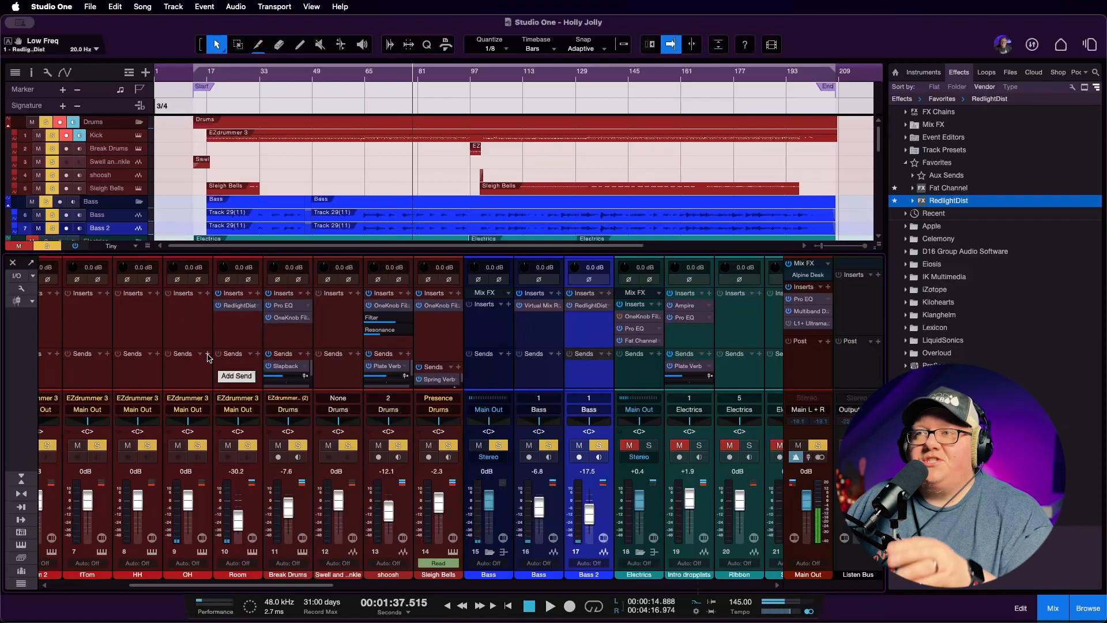
# Clear all solos, unmute Bass 2 and play the full mix from around bar 65
pyautogui.click(46, 246)
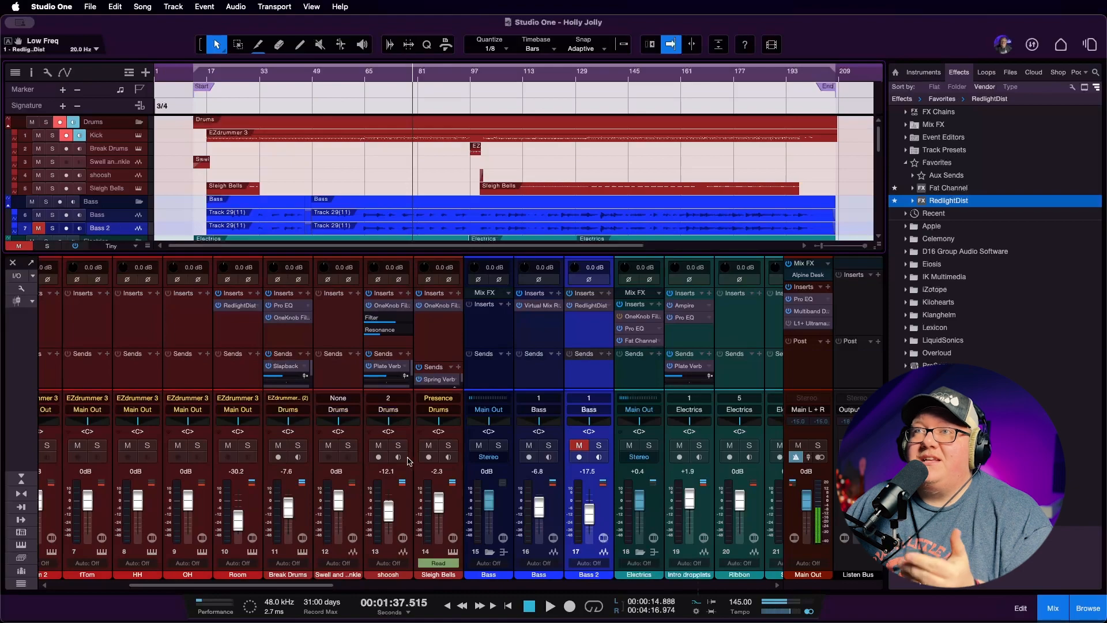
pyautogui.click(365, 79)
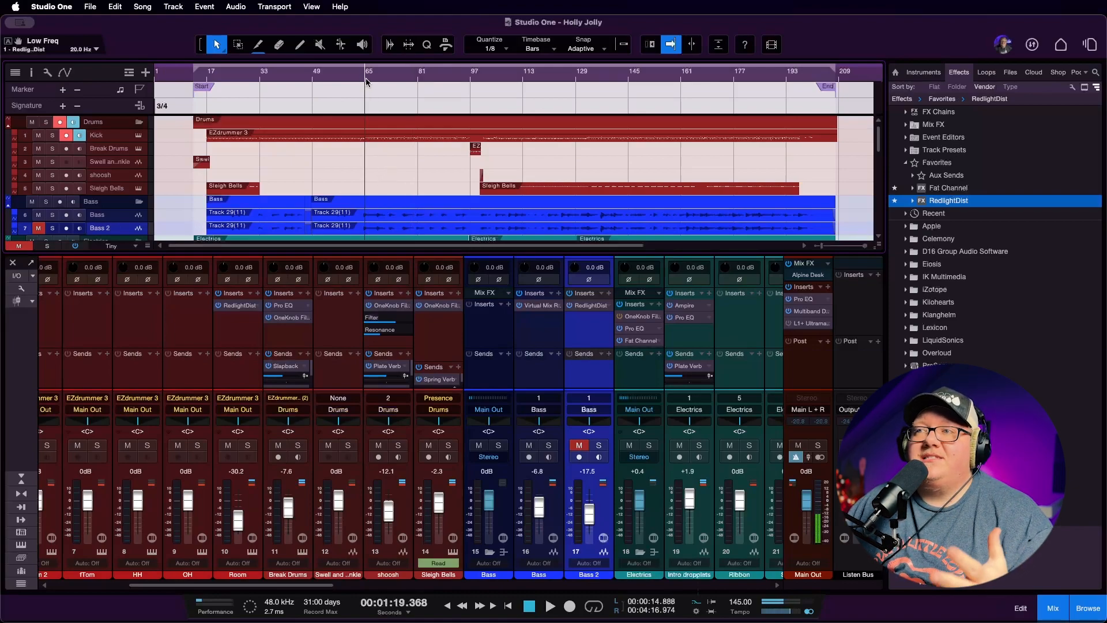
pyautogui.click(579, 445)
pyautogui.press('space')
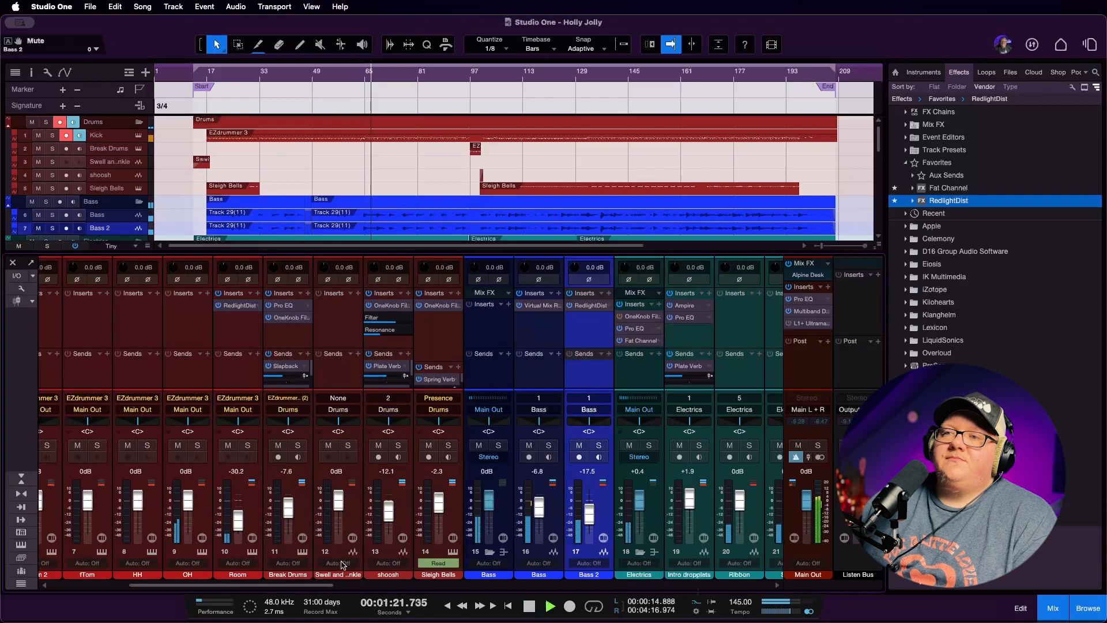
# Select the Snare Top and Snare Bottom channels and lower both faders together to -3.9 dB during playback
pyautogui.moveTo(339, 586); pyautogui.dragTo(247, 582)
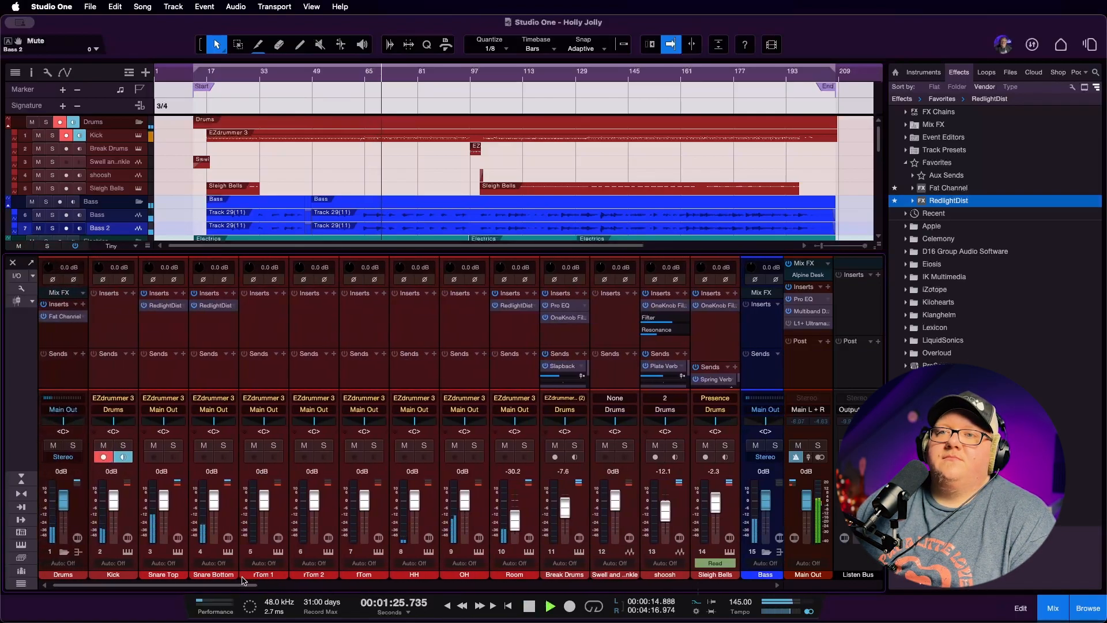
pyautogui.click(175, 479)
pyautogui.keyDown('shift'); pyautogui.click(225, 484); pyautogui.keyUp('shift')
pyautogui.moveTo(214, 499); pyautogui.dragTo(213, 506)
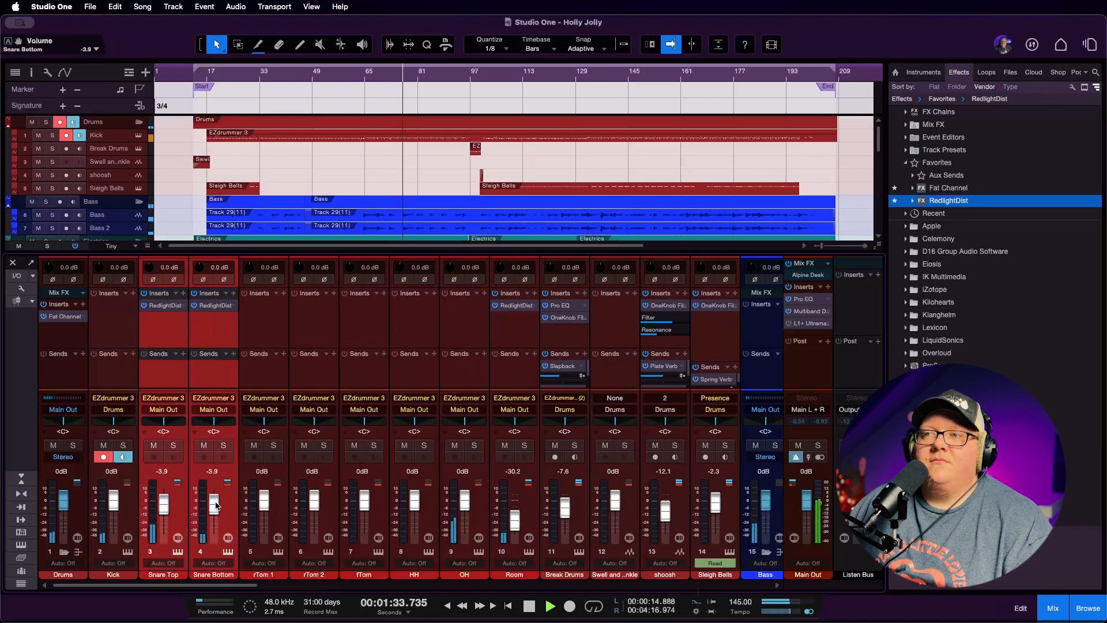
# Lower the Bass 2 channel's fader to -20.9 dB
pyautogui.moveTo(238, 586); pyautogui.dragTo(287, 589)
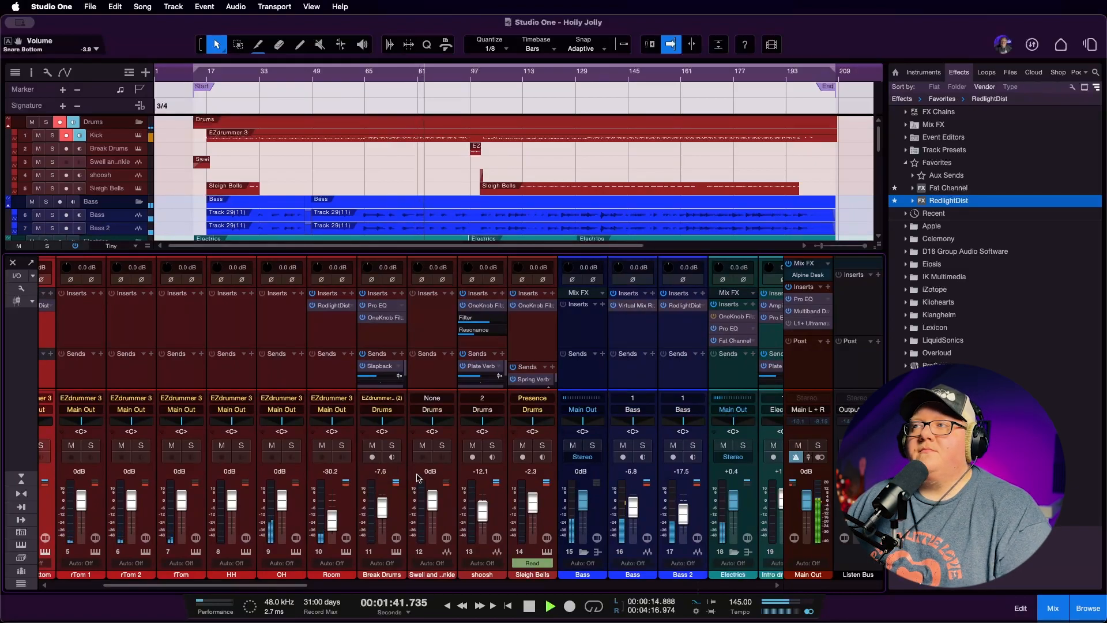
pyautogui.moveTo(684, 511); pyautogui.dragTo(685, 515)
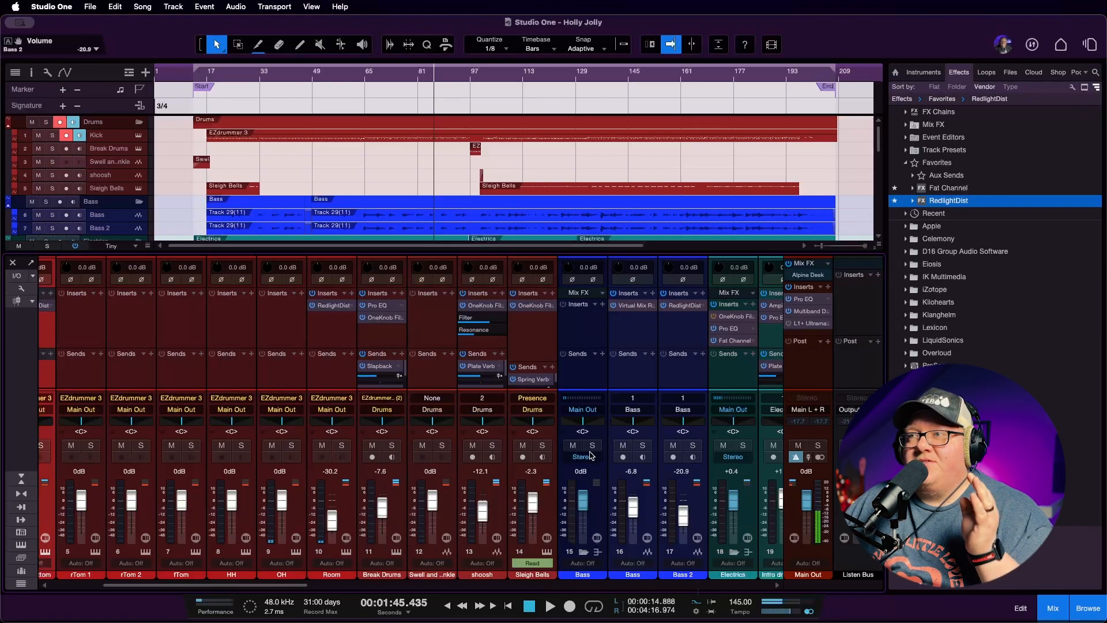
pyautogui.moveTo(289, 588); pyautogui.dragTo(238, 591)
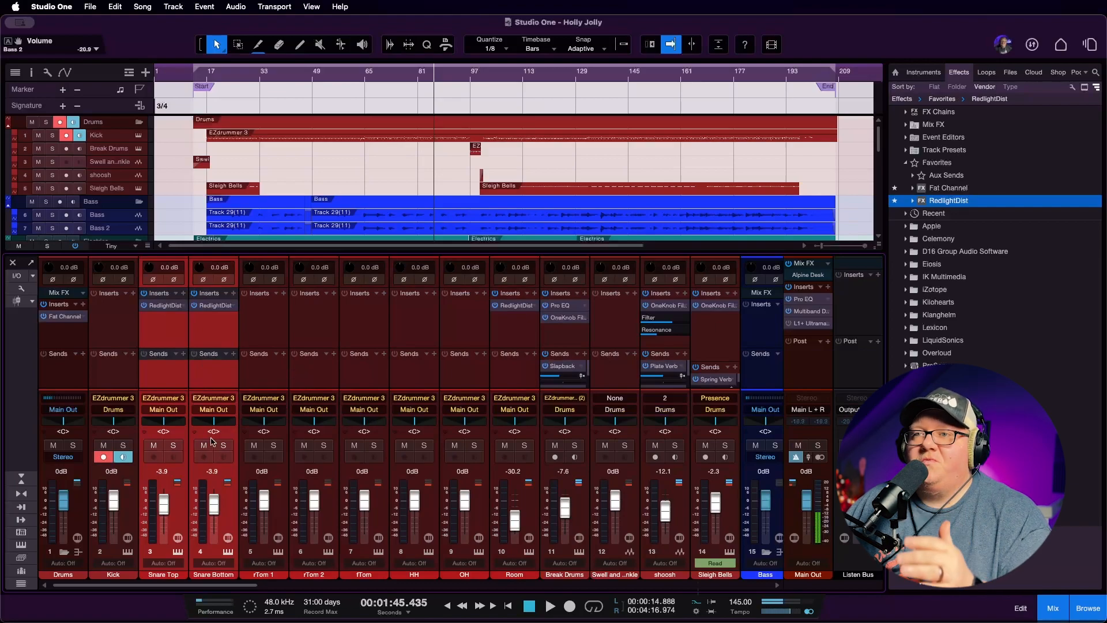
# Move the playhead to around bar 64 and solo the lead Vox channel
pyautogui.moveTo(227, 586); pyautogui.dragTo(501, 594)
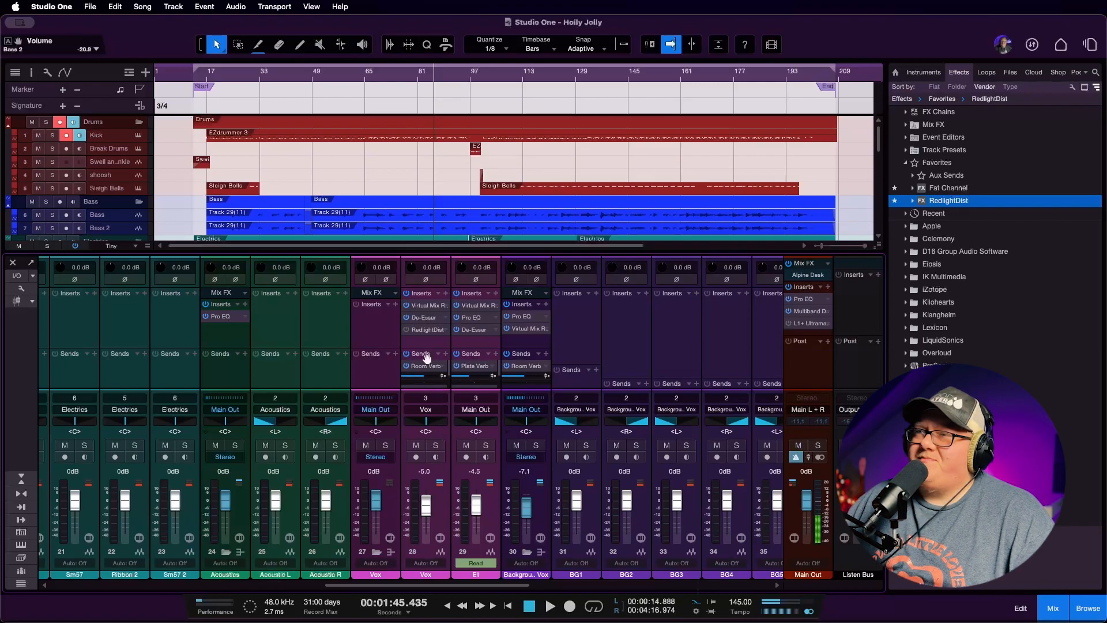
pyautogui.scroll(-5, 424, 208)
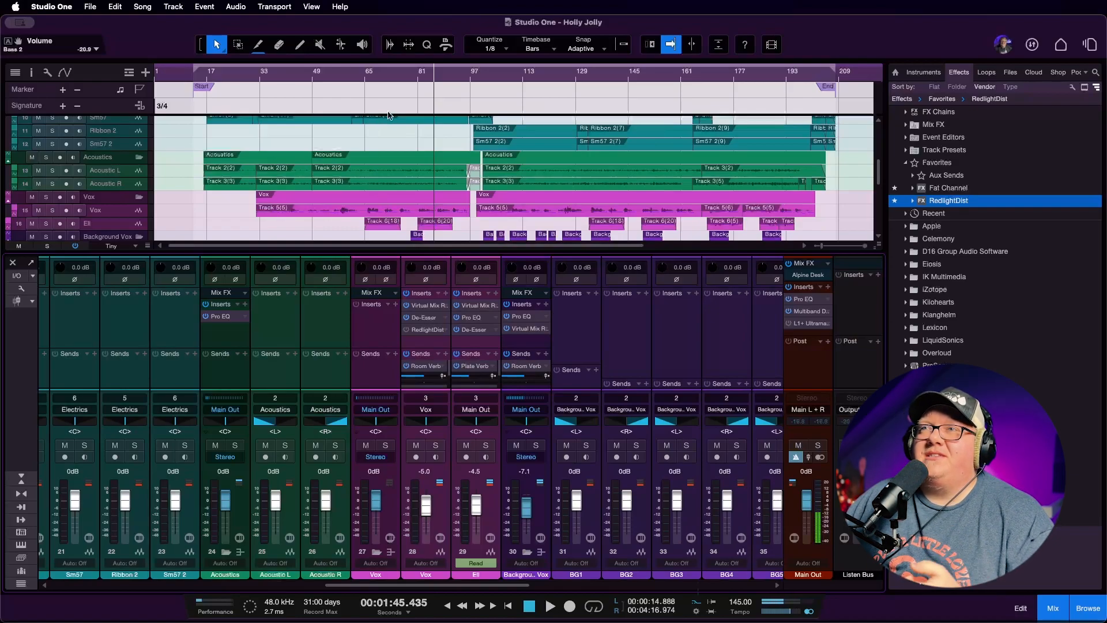
pyautogui.click(363, 77)
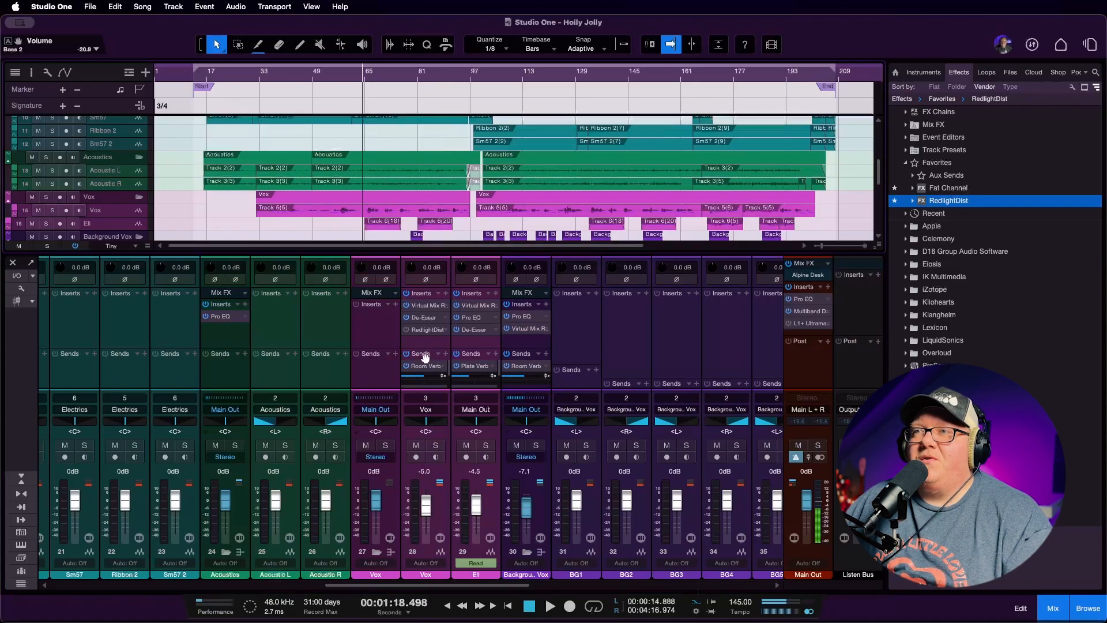
pyautogui.click(436, 446)
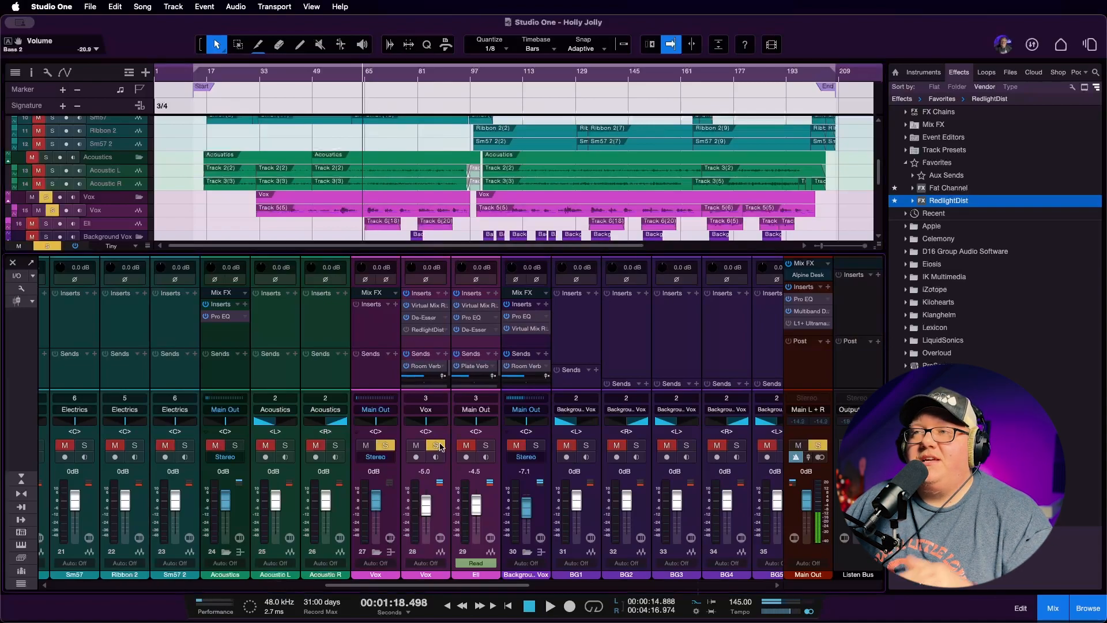
# Play the soloed lead vocal with its RedlightDist insert off, and replay it from around bar 64 with the insert enabled
pyautogui.press('space')
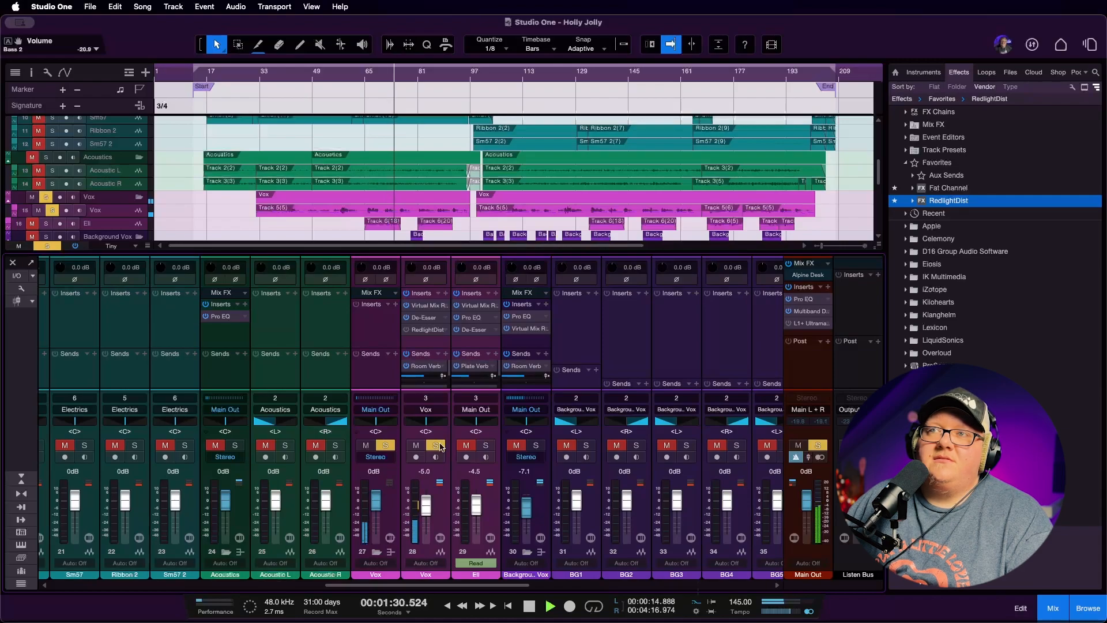
pyautogui.press('space')
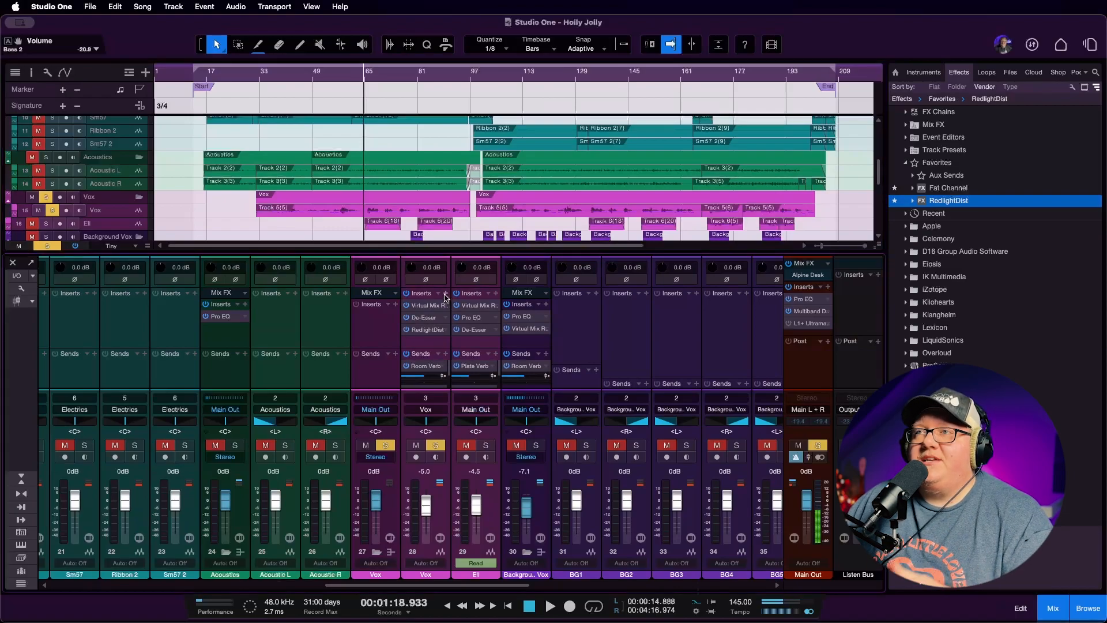
pyautogui.press('space')
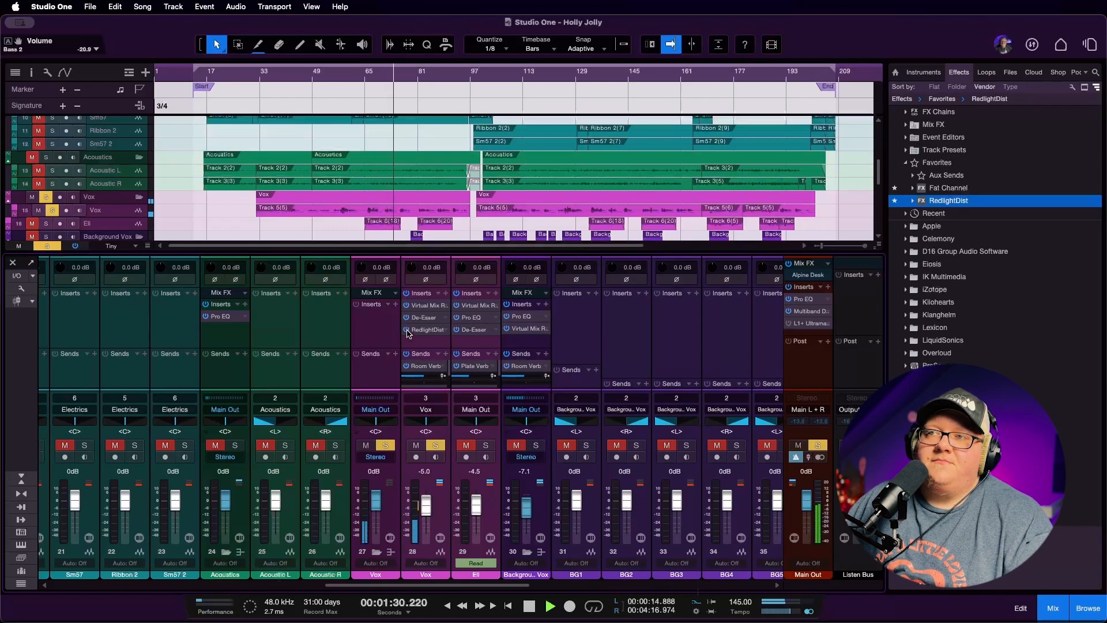
pyautogui.press('space')
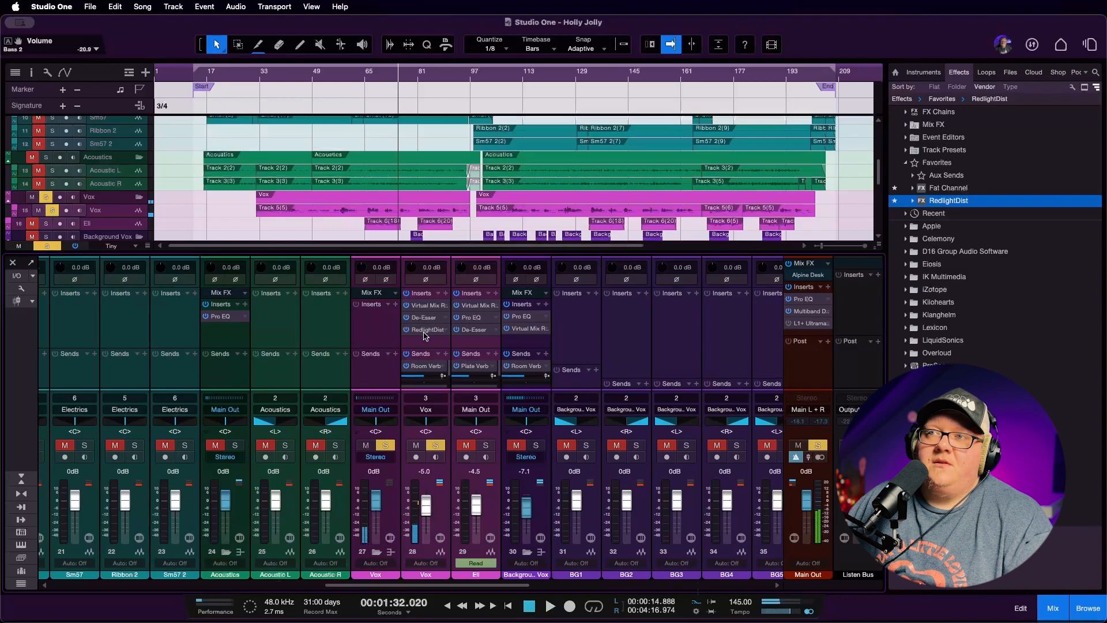
# In the Vox channel's RedlightDist, keep the Soft Tube type and set Low Freq to 65.6 Hz and High Freq to 16 kHz
pyautogui.click(427, 330)
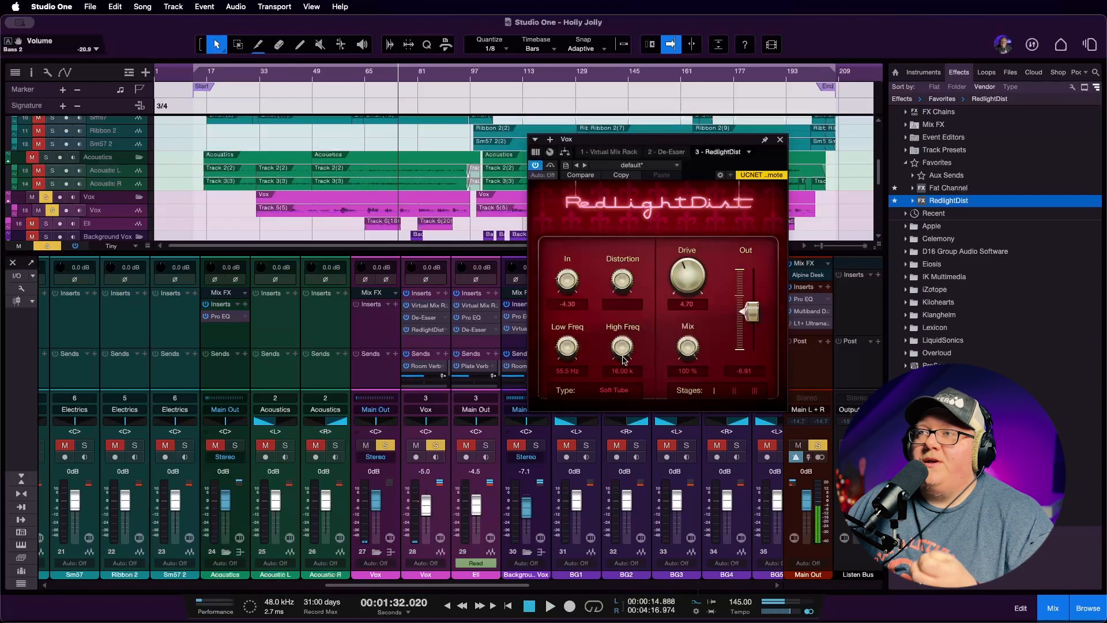
pyautogui.click(622, 392)
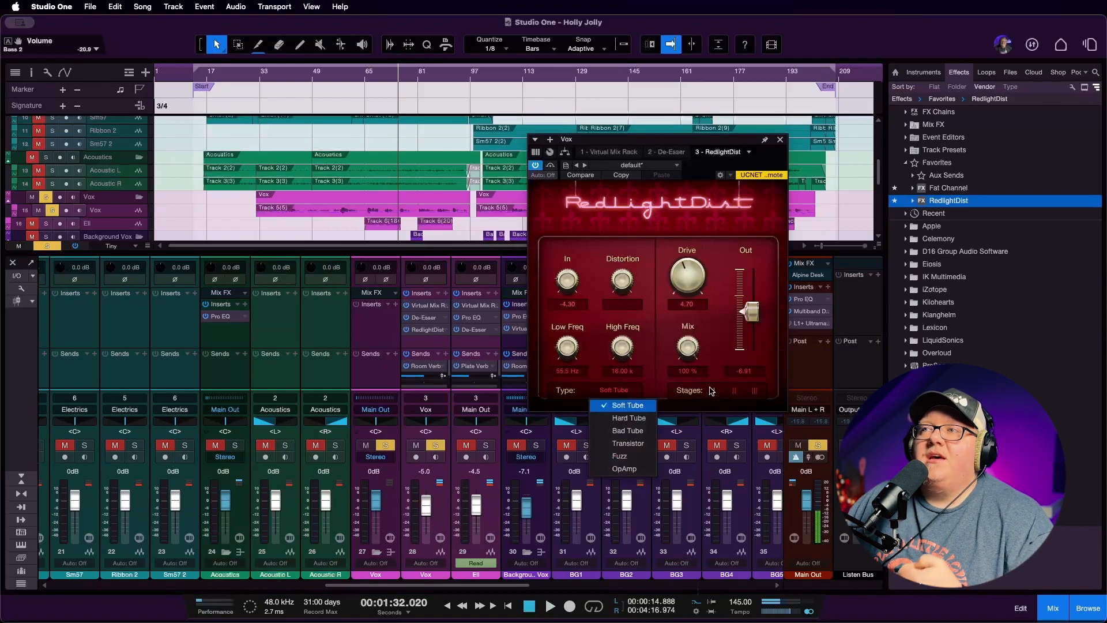
pyautogui.click(661, 349)
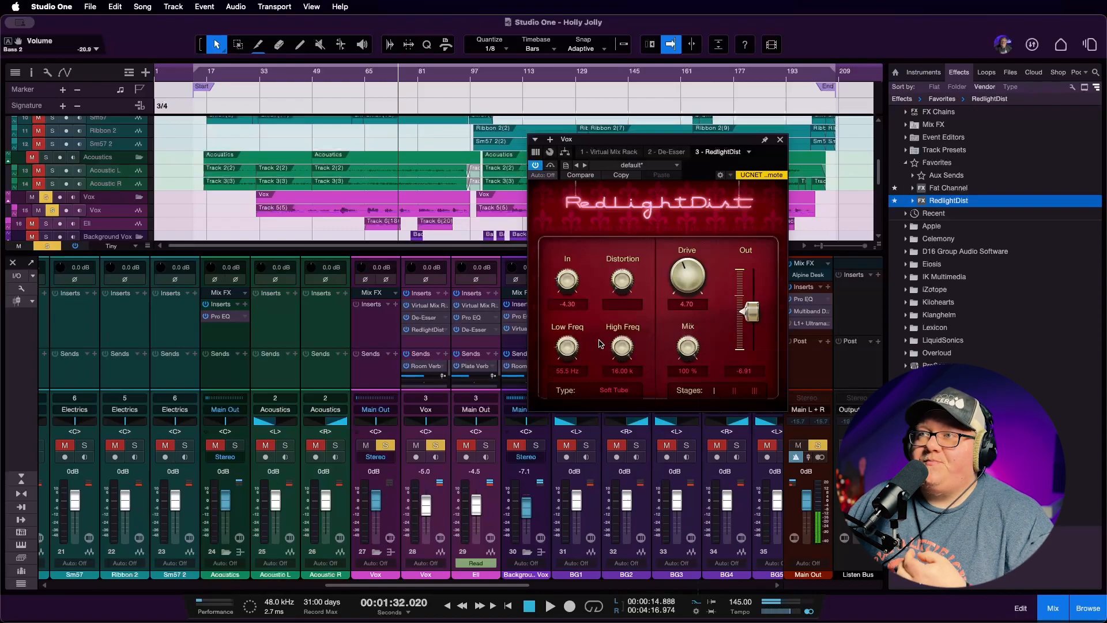
pyautogui.moveTo(565, 344); pyautogui.dragTo(566, 347)
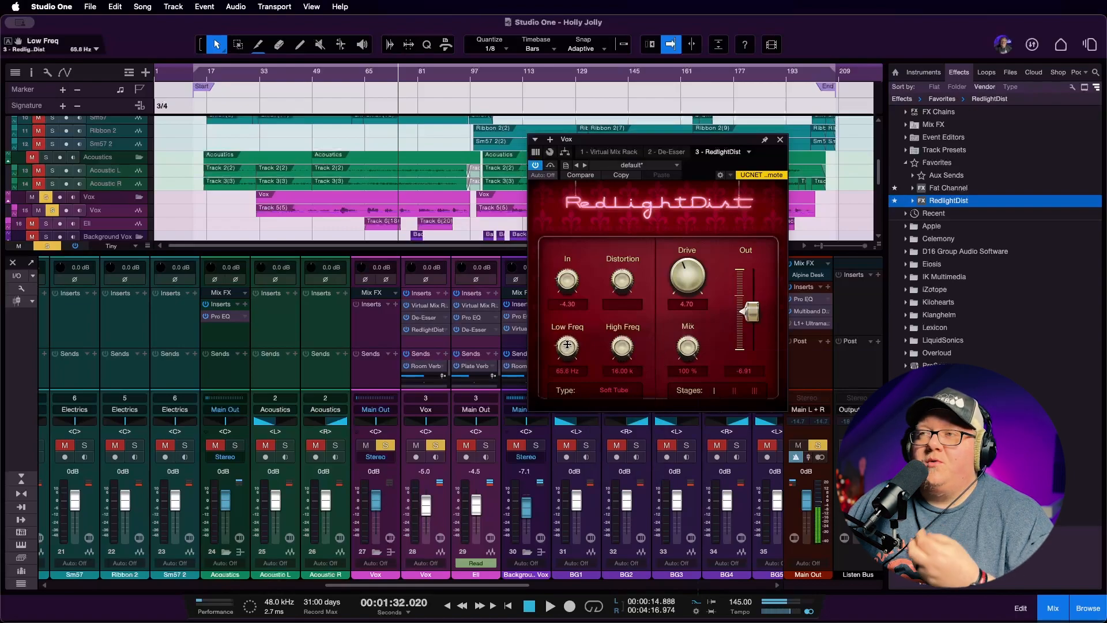
pyautogui.moveTo(626, 349); pyautogui.dragTo(623, 347)
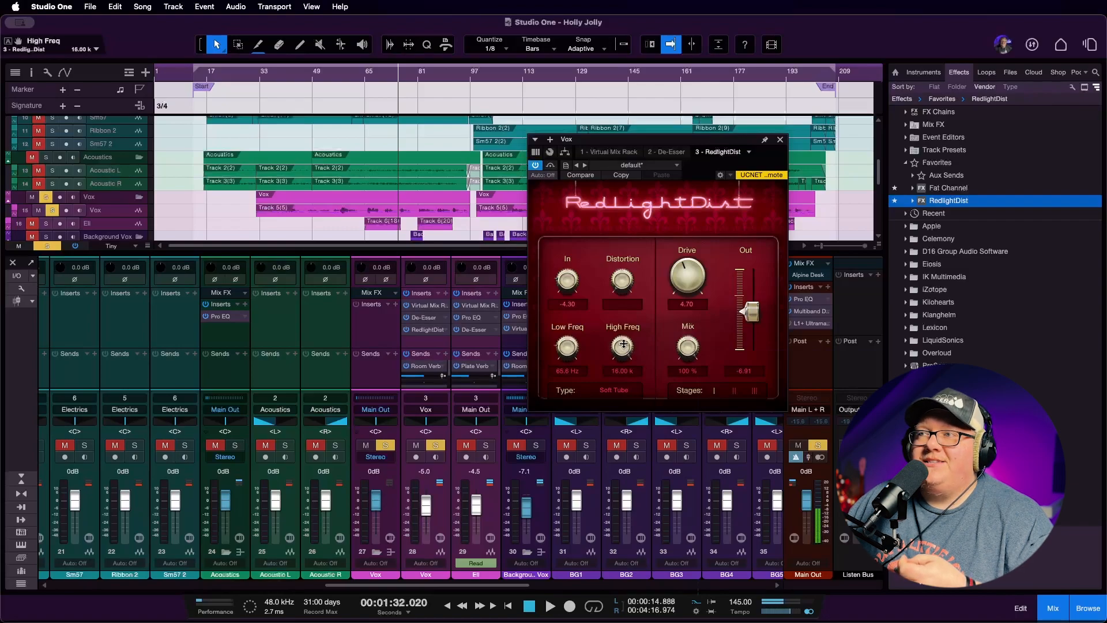
# In the Vox channel's RedlightDist, set High Freq to 14.62 kHz and Drive to 5.80
pyautogui.moveTo(624, 347); pyautogui.dragTo(624, 348)
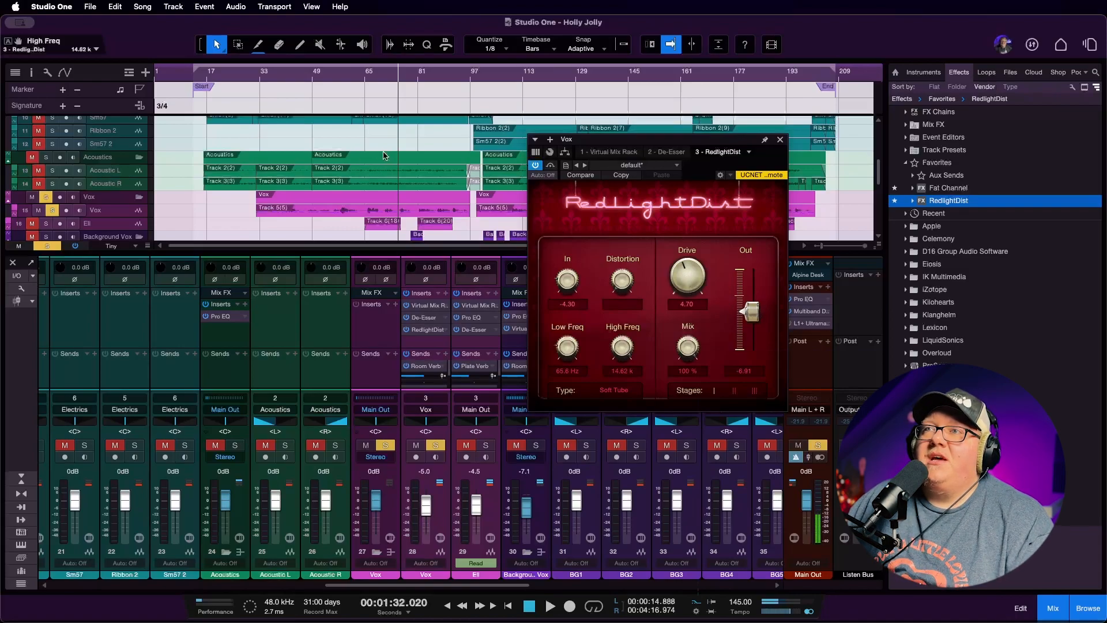
pyautogui.moveTo(685, 281); pyautogui.dragTo(685, 271)
# Play the soloed lead vocal from around bar 64, bypassing and re-enabling its RedlightDist insert to compare
pyautogui.click(362, 78)
pyautogui.press('space')
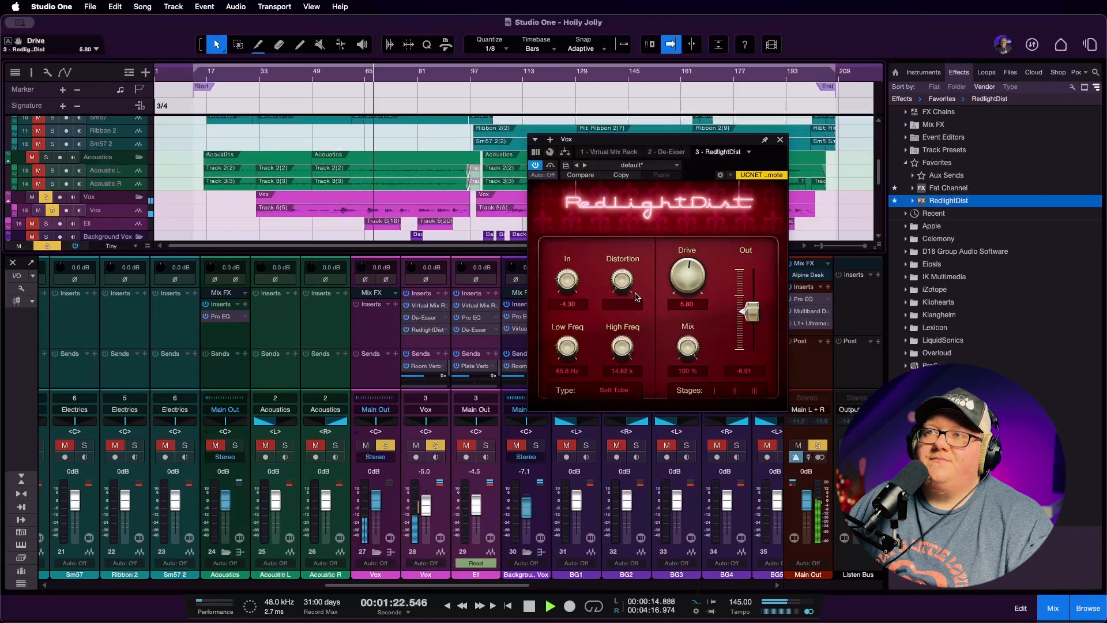
pyautogui.click(539, 167)
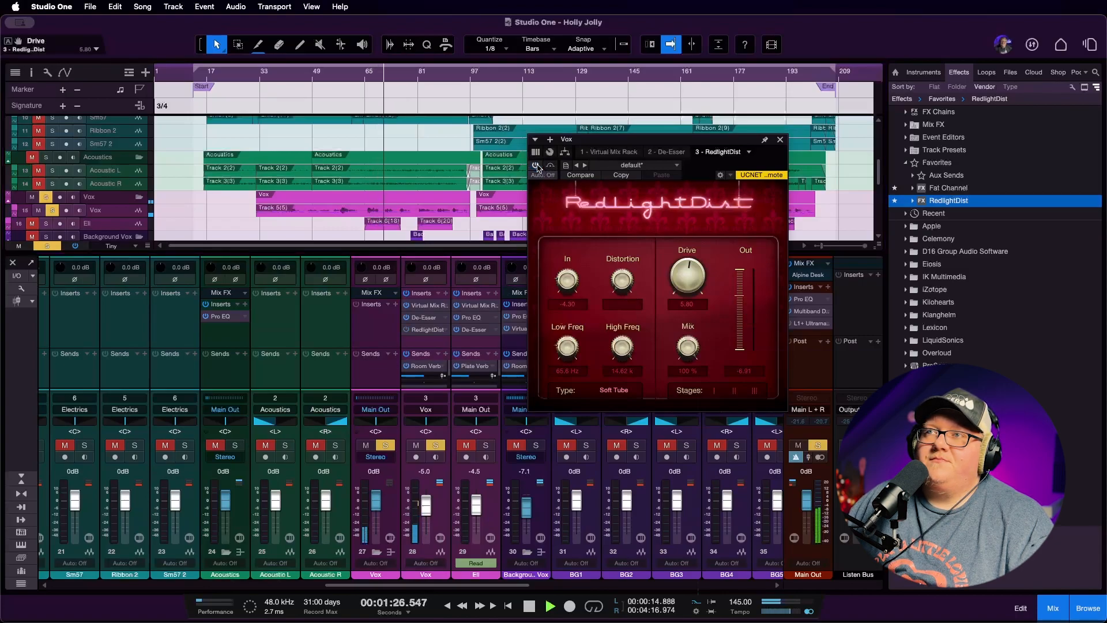
pyautogui.click(537, 167)
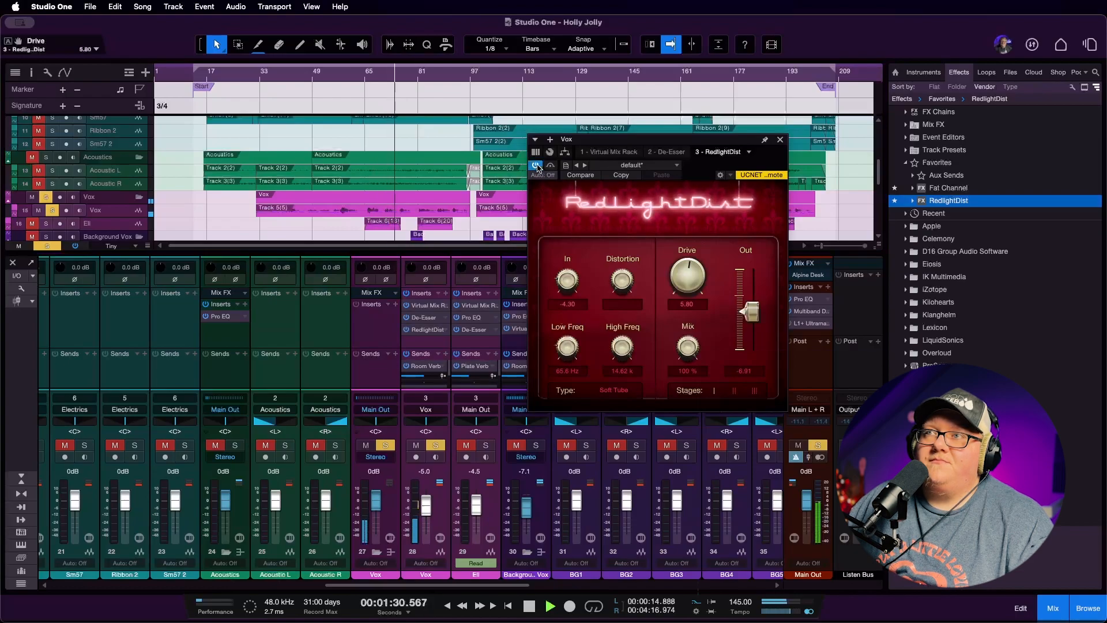
pyautogui.press('space')
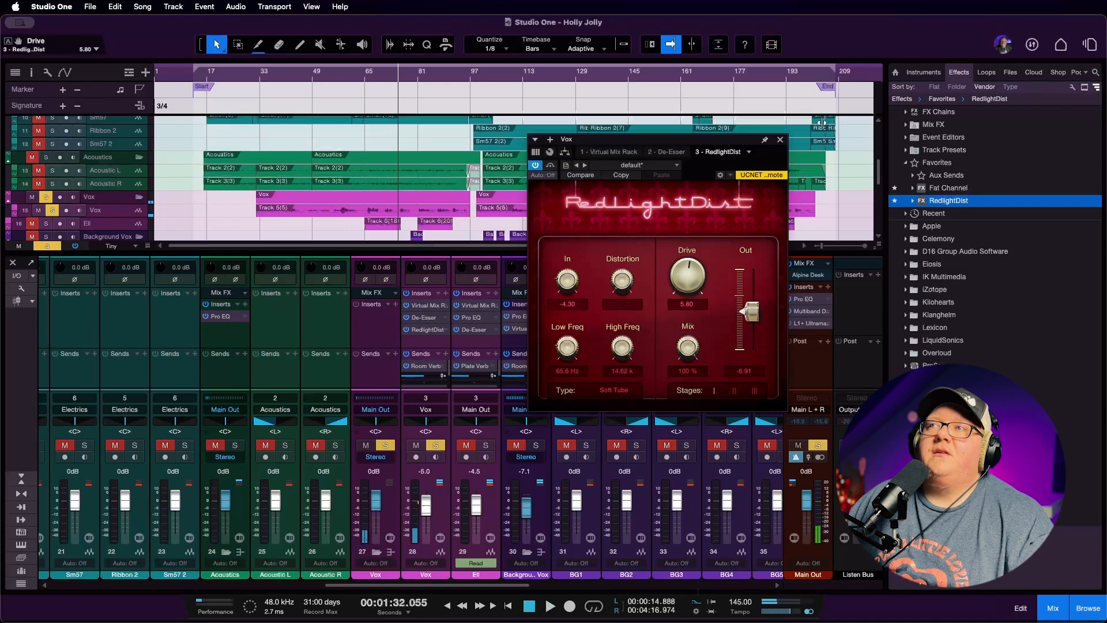
# Play the soloed lead vocal from around bar 168, toggling its RedlightDist insert to compare, and stop with it bypassed
pyautogui.moveTo(715, 139); pyautogui.dragTo(496, 263)
pyautogui.hscroll(3, 513, 183)
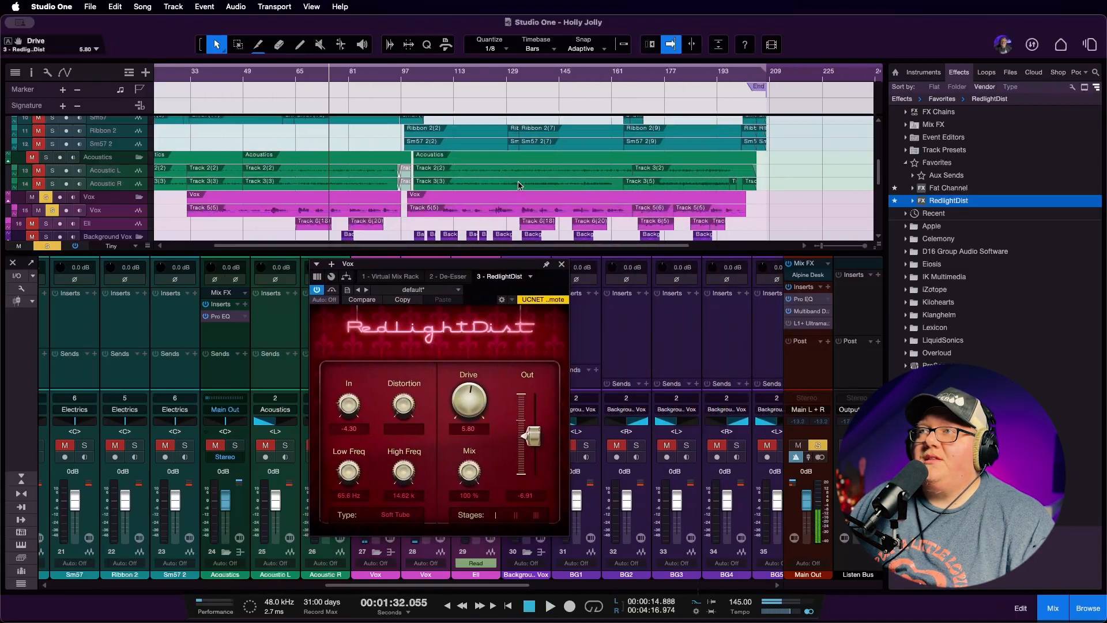
pyautogui.click(603, 77)
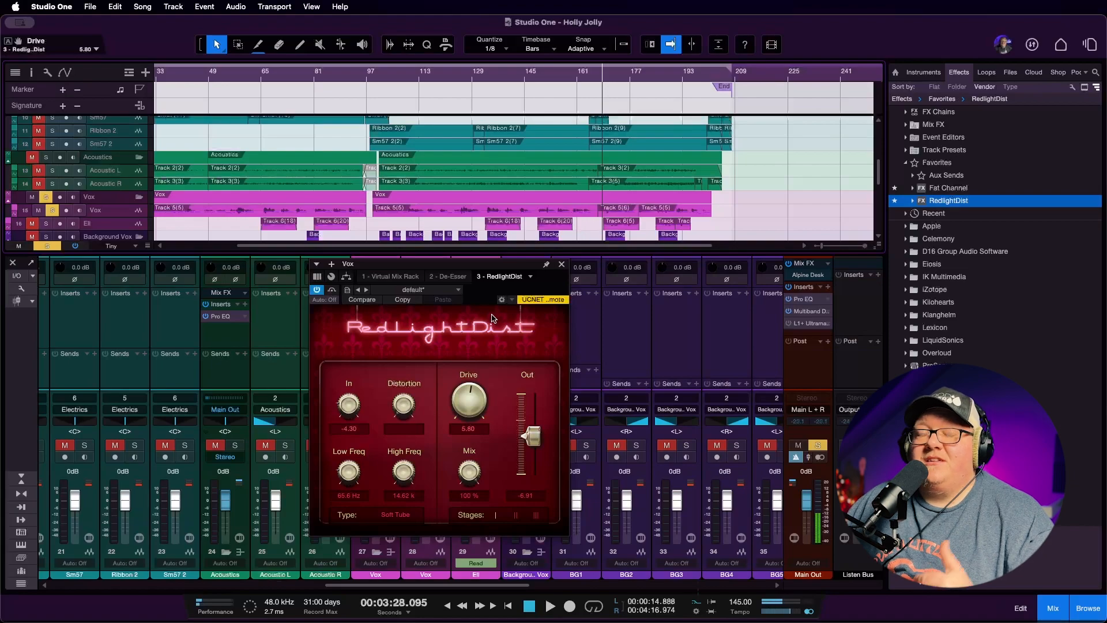
pyautogui.press('space')
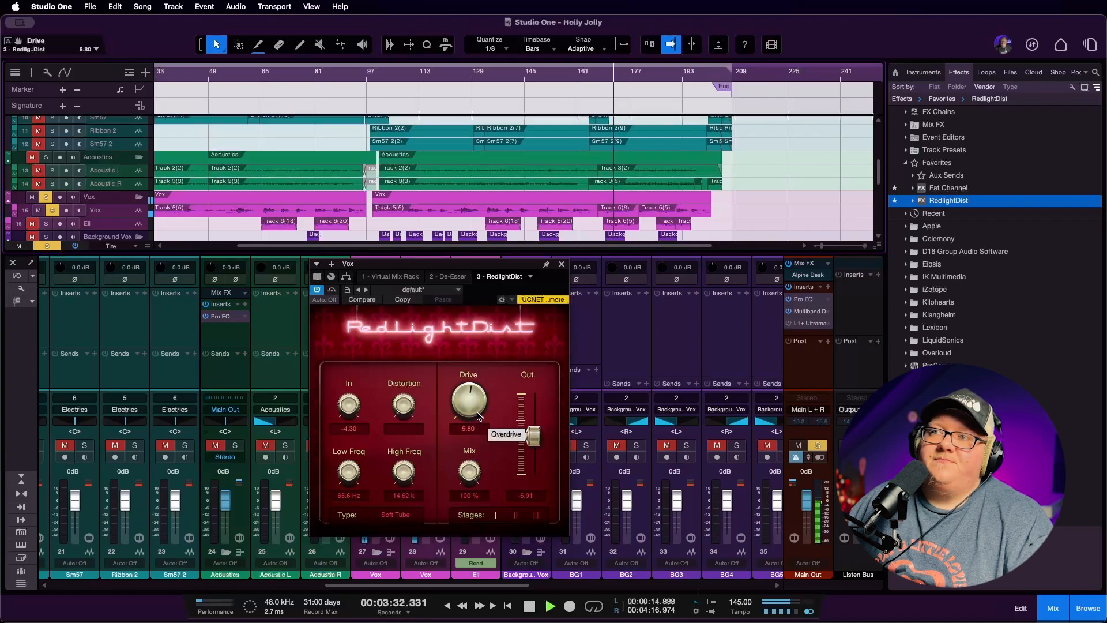
pyautogui.click(317, 290)
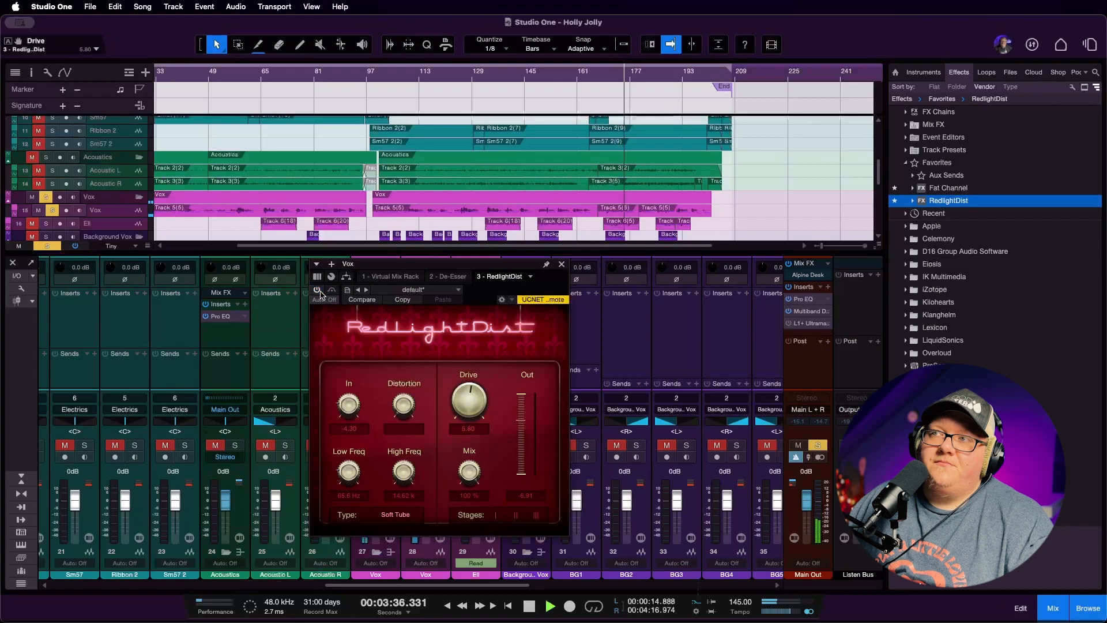
pyautogui.click(319, 290)
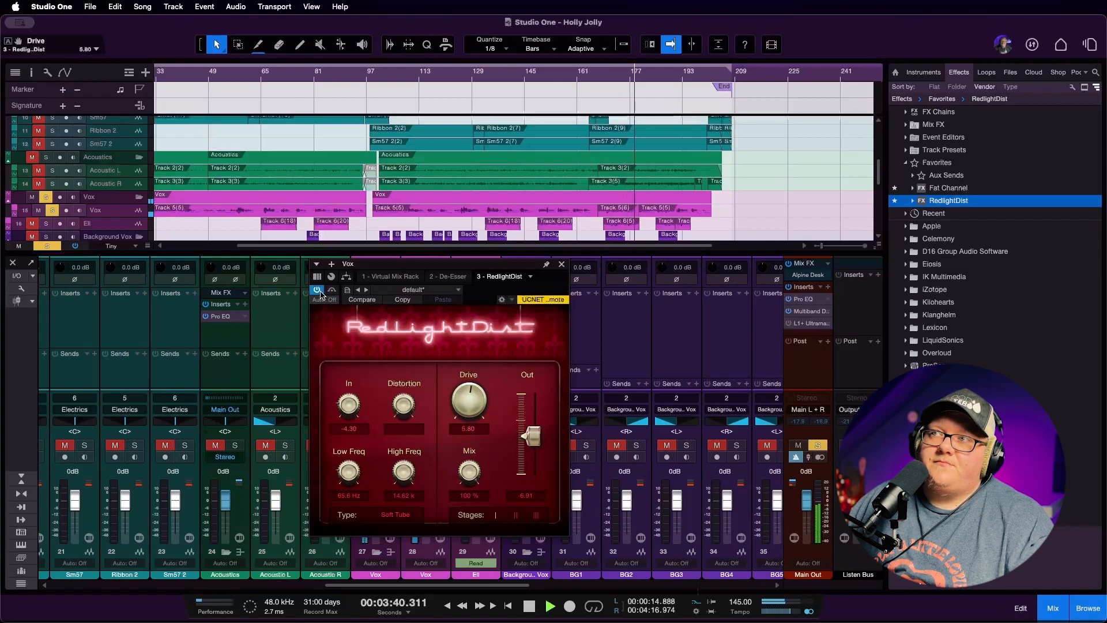
pyautogui.click(319, 292)
pyautogui.press('space')
# Return the playhead to around bar 167 and unsolo the Vox channel to hear the full mix
pyautogui.click(604, 77)
pyautogui.click(602, 79)
pyautogui.click(597, 79)
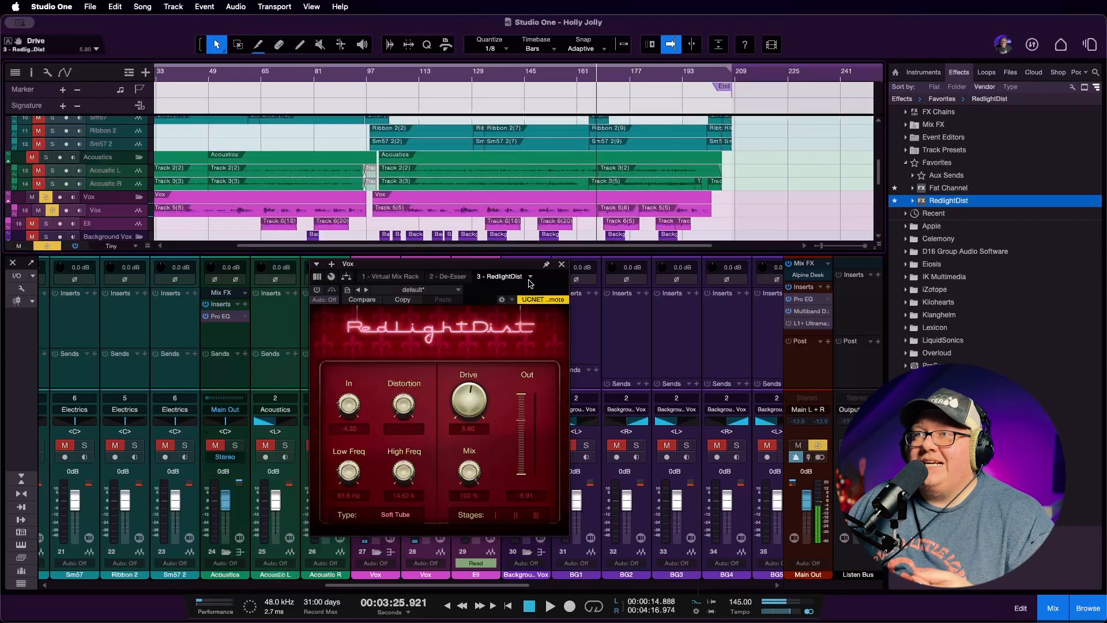
pyautogui.moveTo(522, 272); pyautogui.dragTo(760, 220)
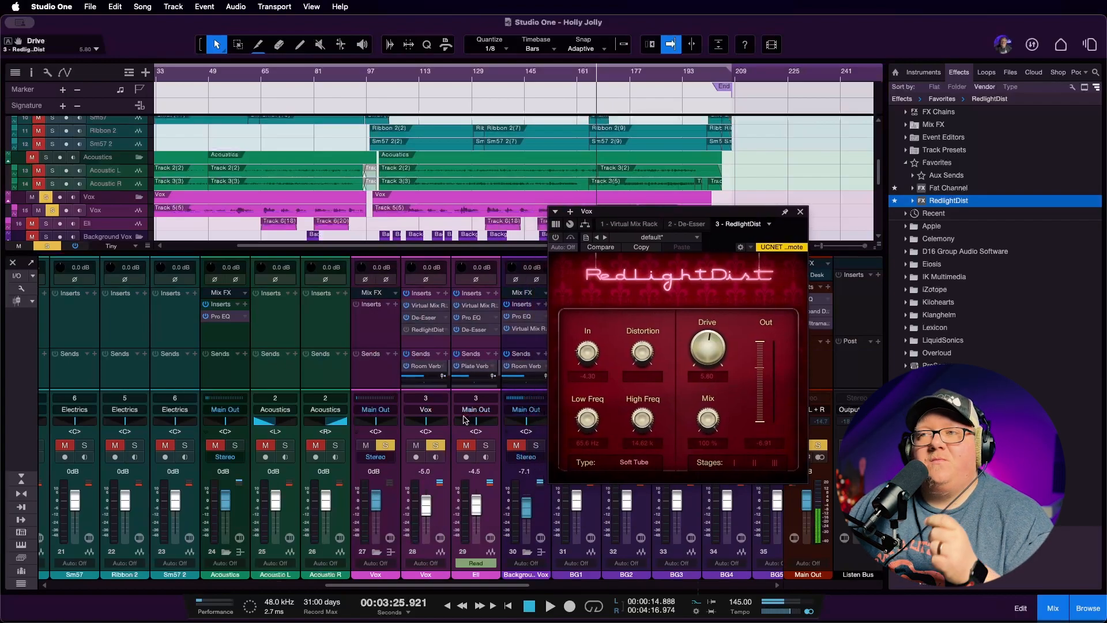
pyautogui.click(436, 445)
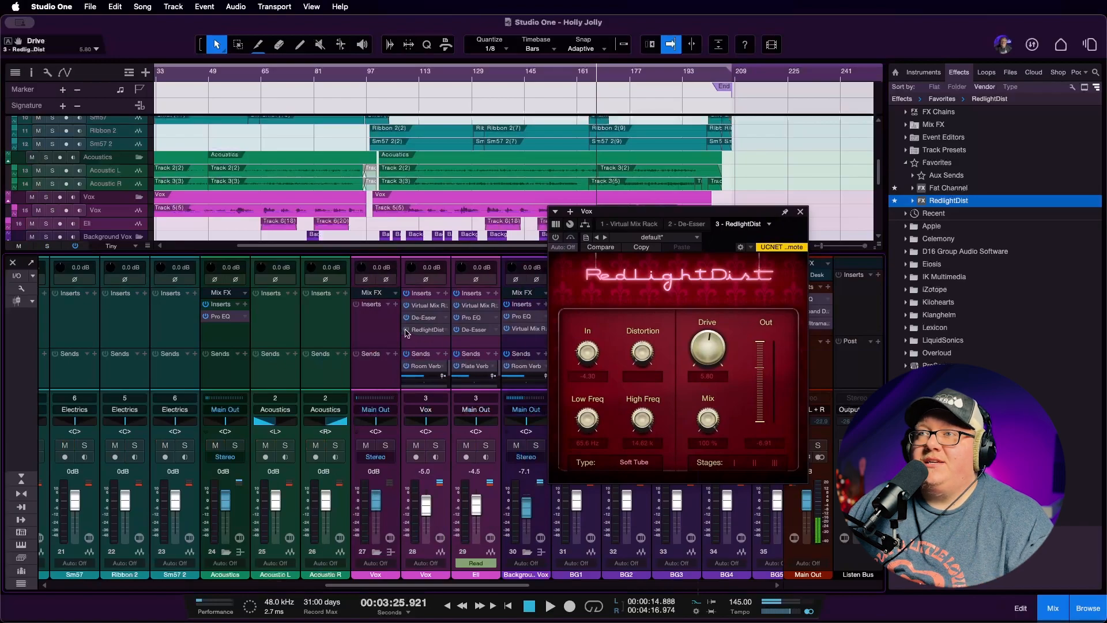
pyautogui.moveTo(635, 211); pyautogui.dragTo(595, 271)
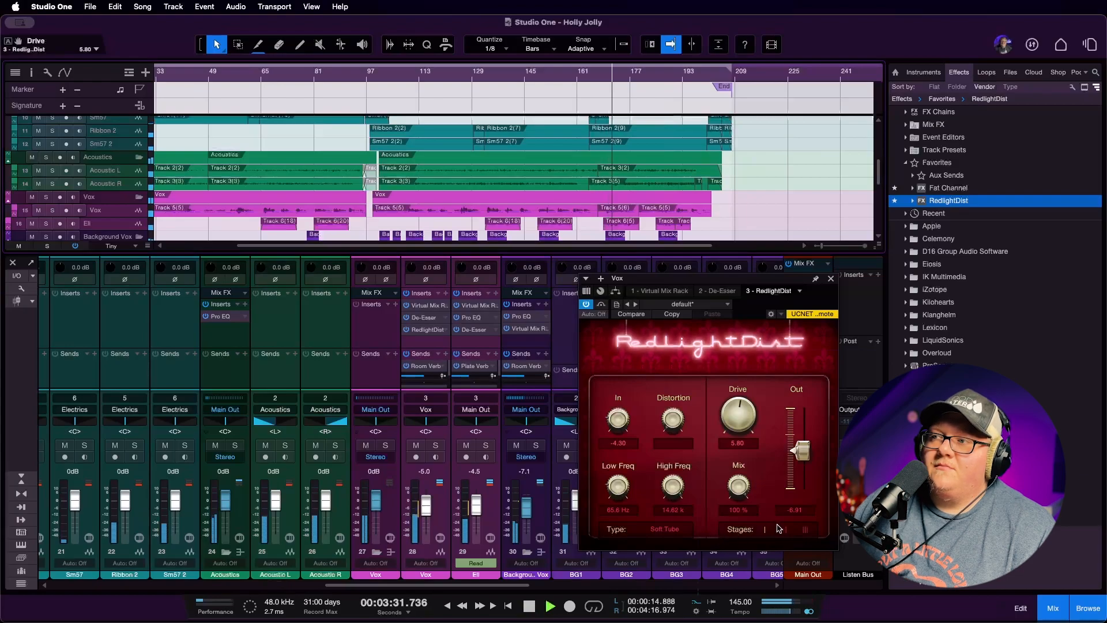
# Lower the Snare Top and Snare Bottom faders to -6.2 dB and the rTom 2 fader to -1.6 dB
pyautogui.moveTo(460, 589); pyautogui.dragTo(186, 590)
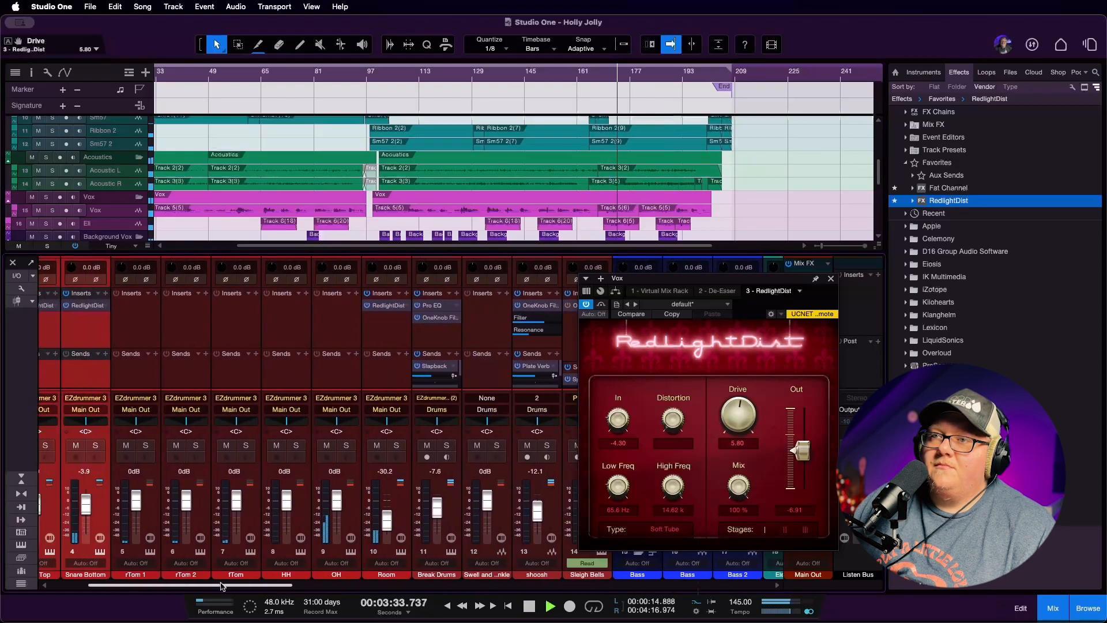
pyautogui.click(164, 501)
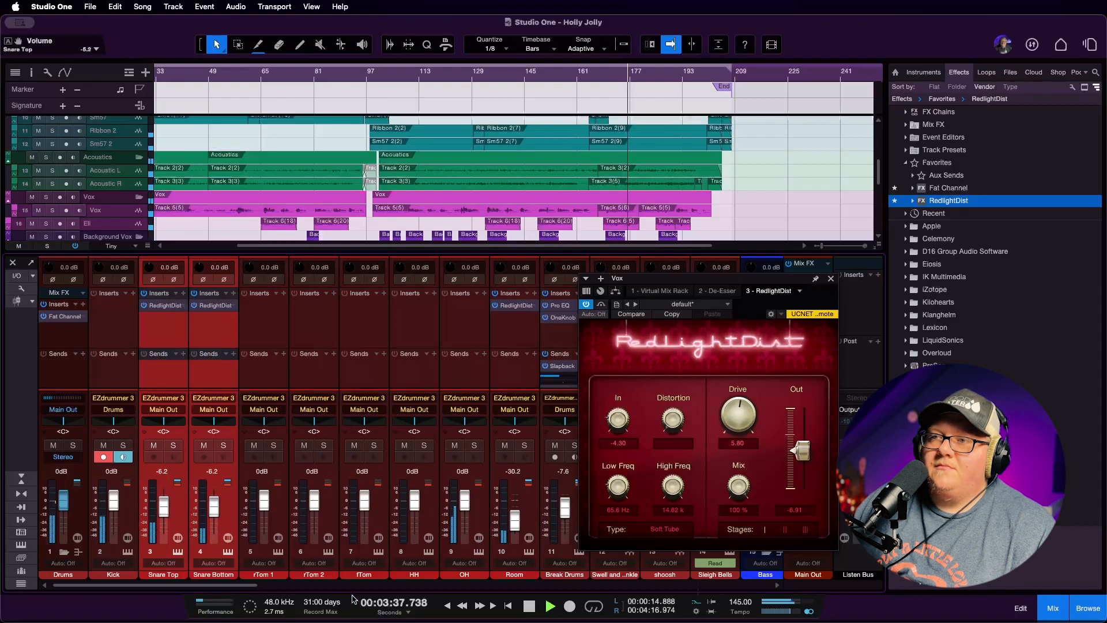
pyautogui.moveTo(306, 514); pyautogui.dragTo(305, 518)
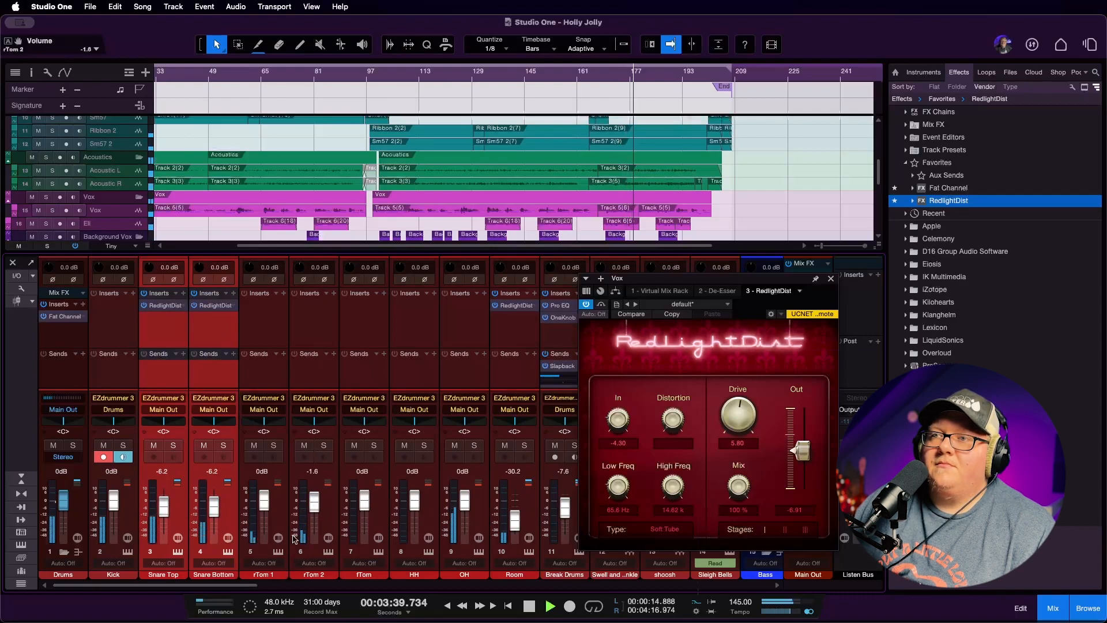
# Compare the full mix from around bar 168 with the Vox channel's RedlightDist on and off, leaving the insert enabled
pyautogui.moveTo(155, 585); pyautogui.dragTo(369, 584)
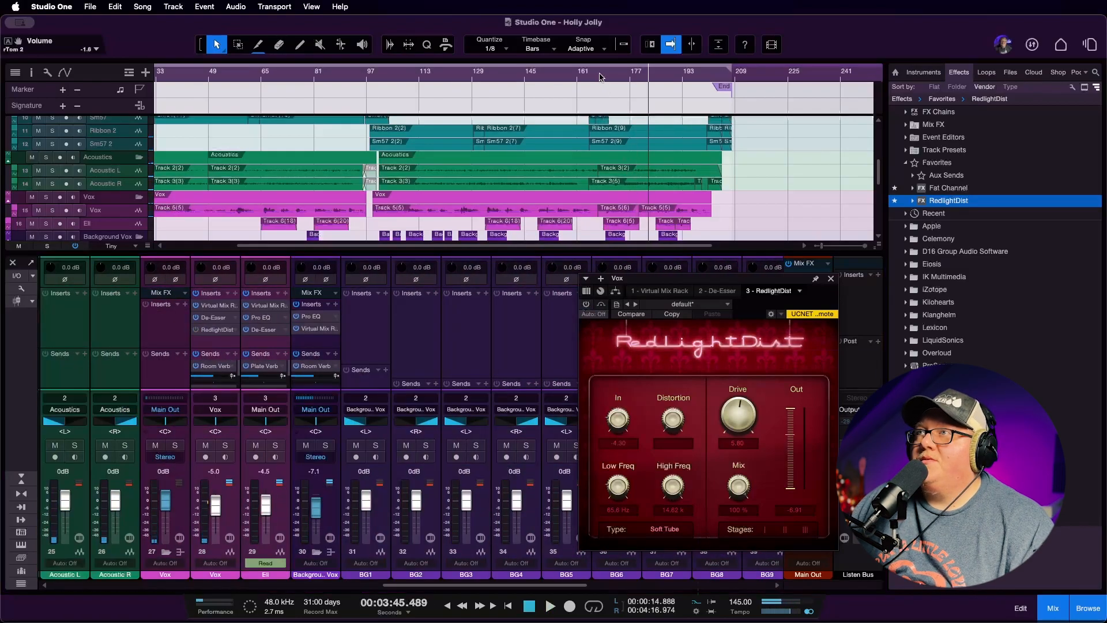
pyautogui.click(600, 78)
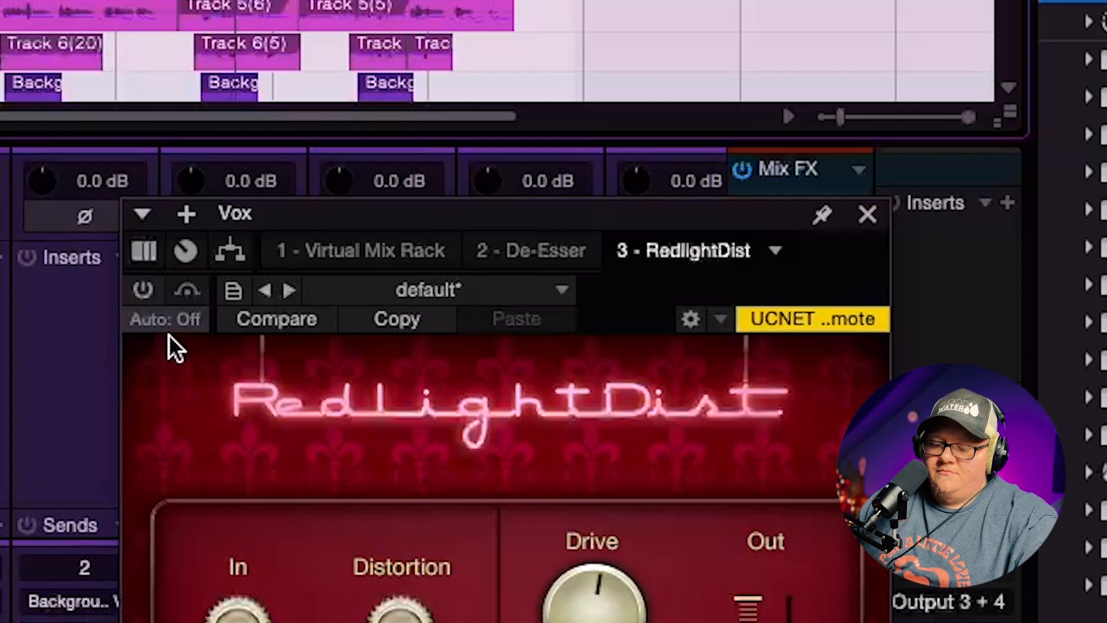
pyautogui.click(134, 288)
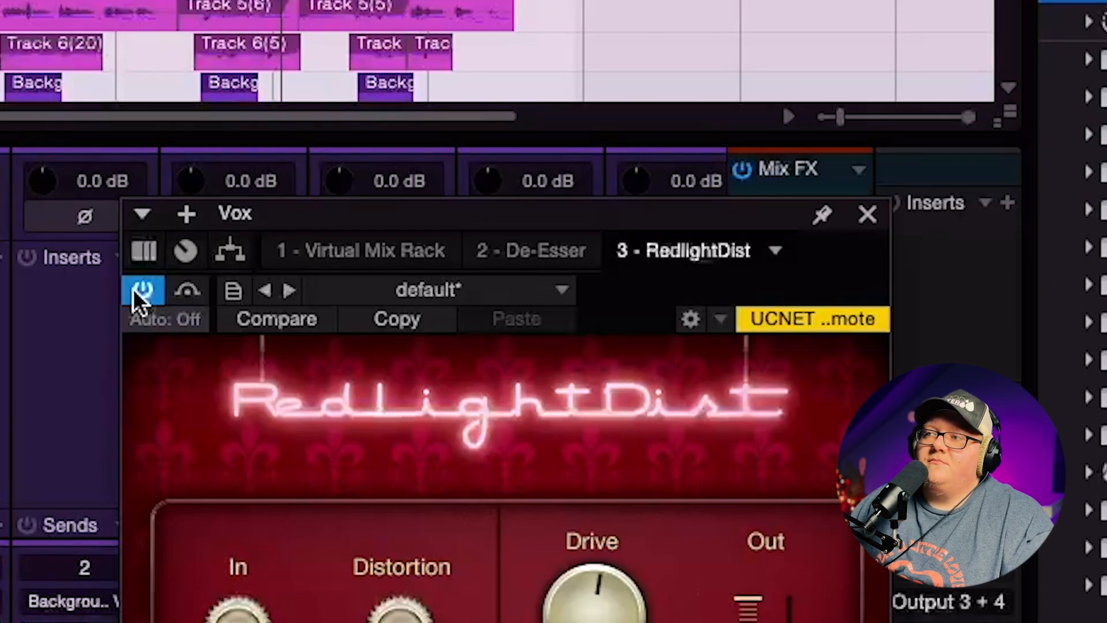
pyautogui.click(134, 289)
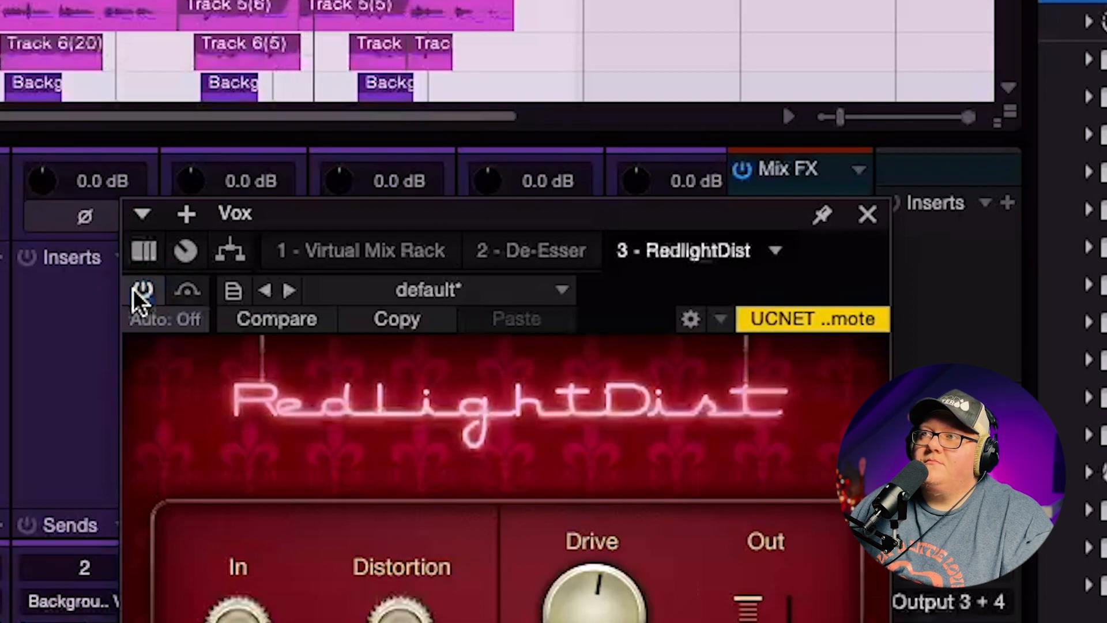
pyautogui.click(133, 288)
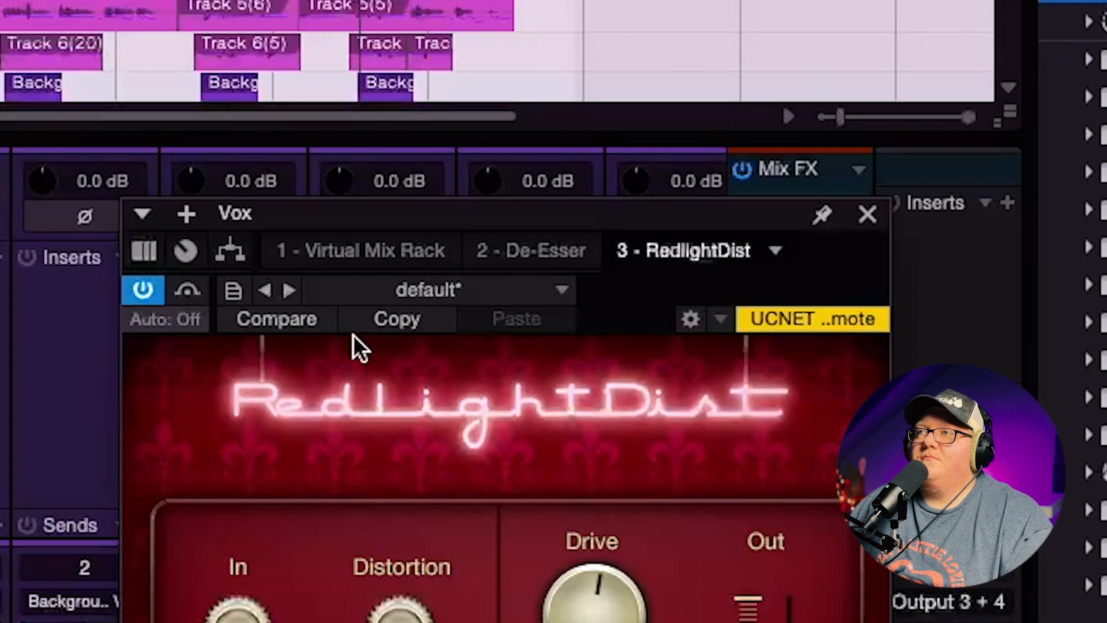
pyautogui.click(144, 290)
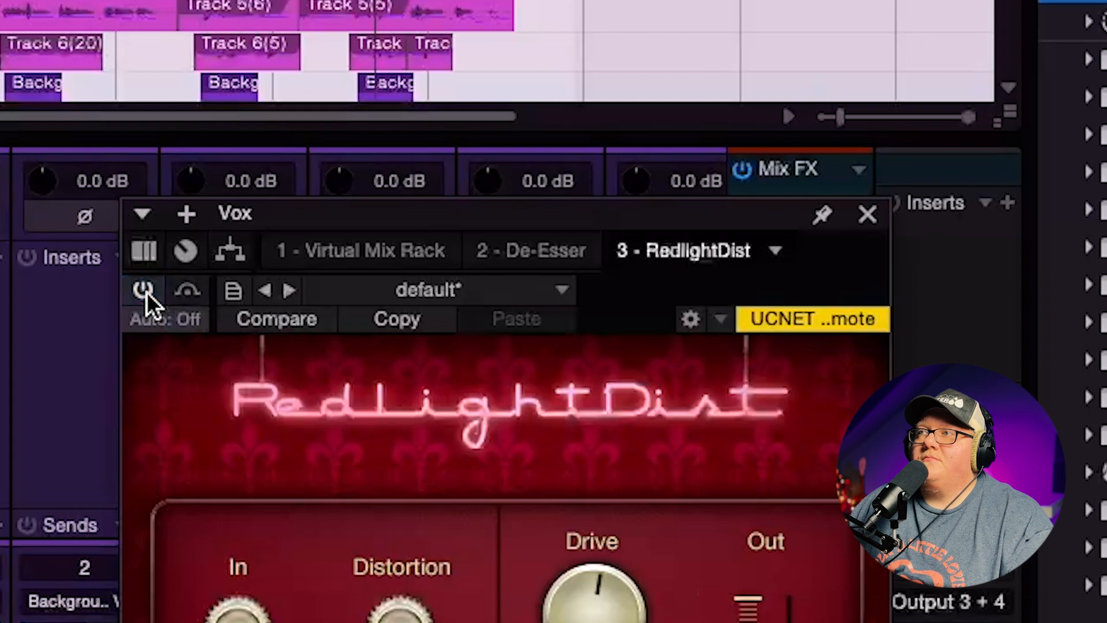
pyautogui.click(144, 290)
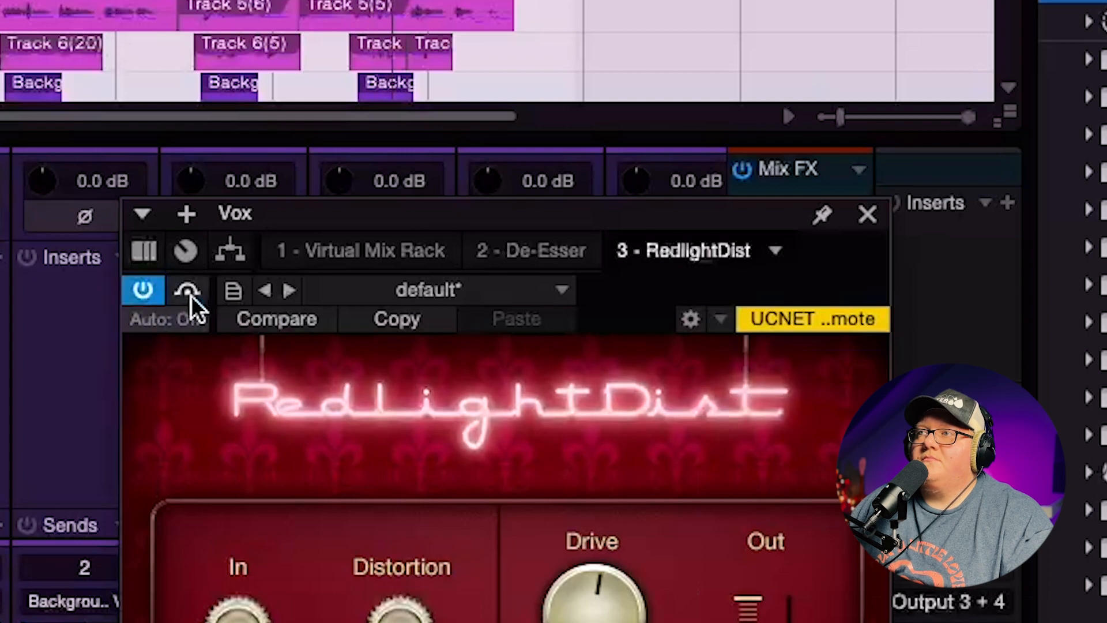